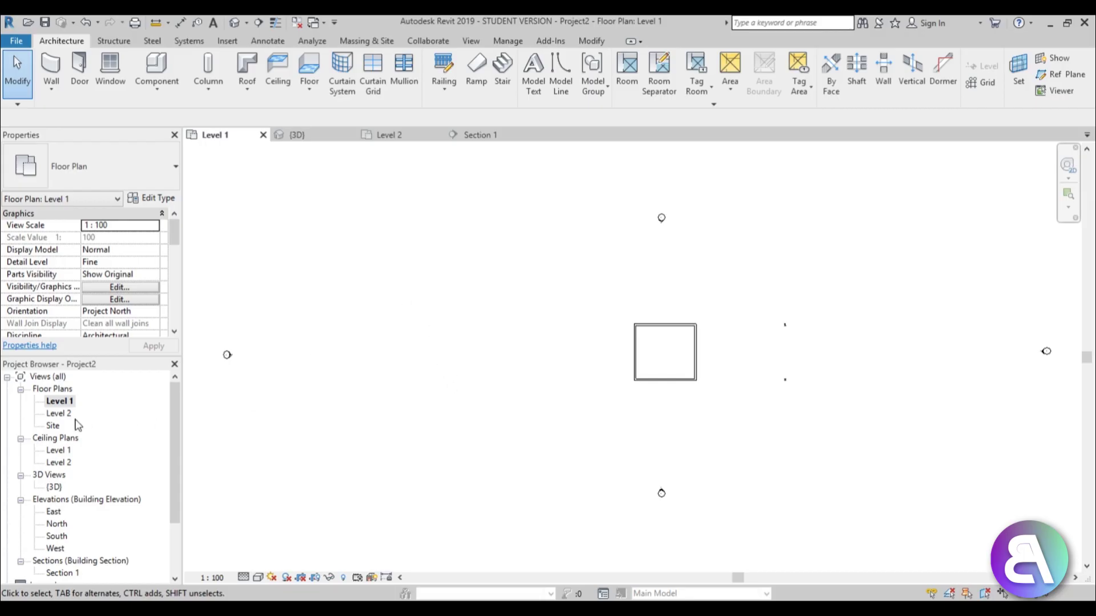
Open the Level 2 floor plan and pan until the walled box is centred.
double_click(59, 413)
middle_drag(490, 468, 597, 394)
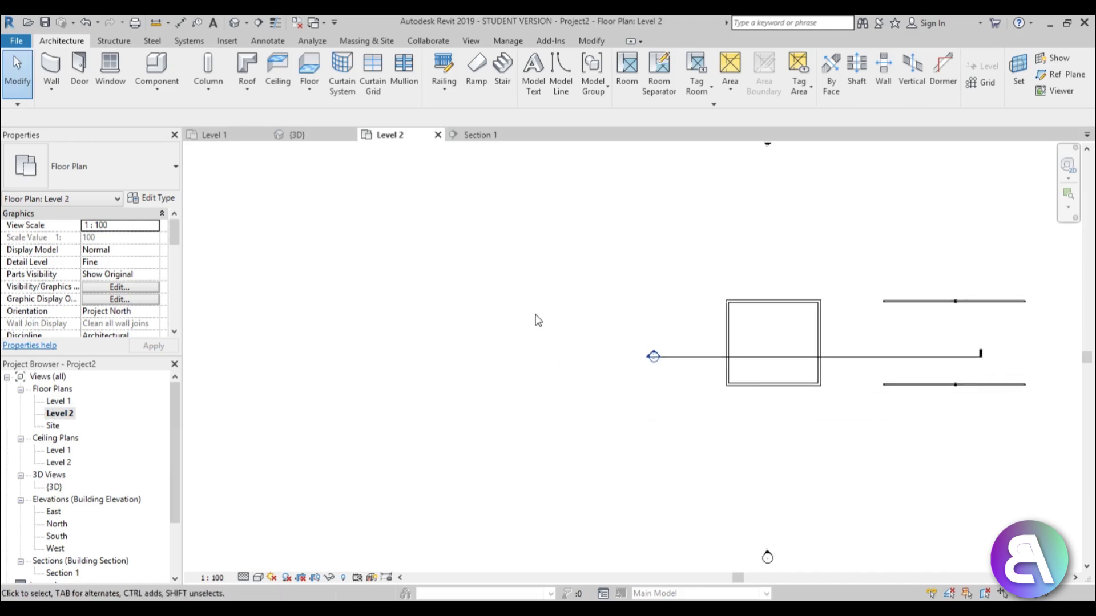
middle_drag(436, 389, 432, 333)
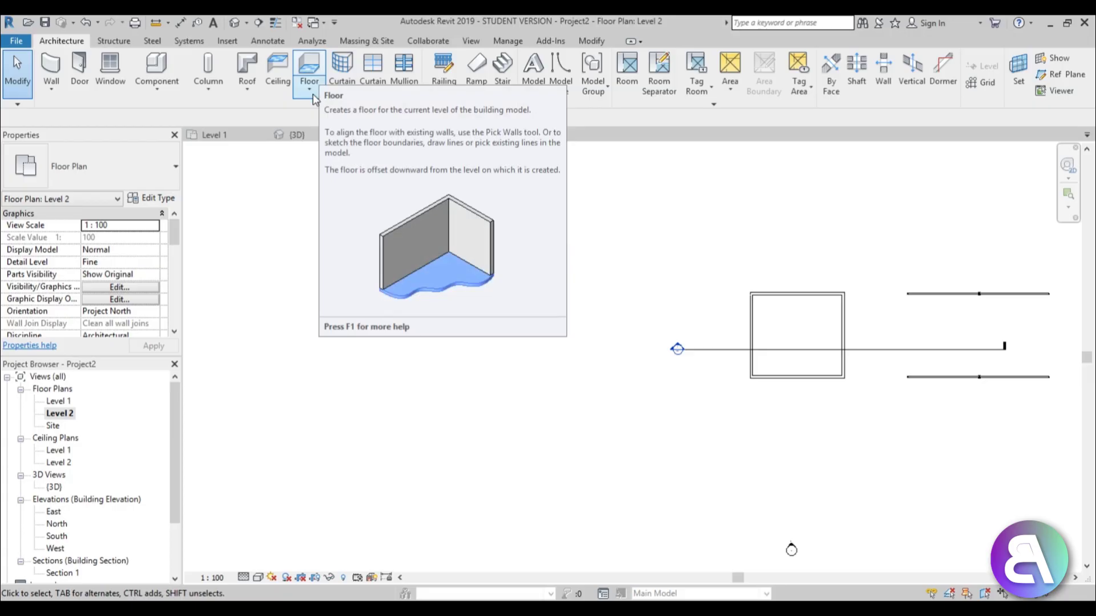
Sketch a rectangular Roof by Footprint boundary over the Level 2 box.
click(246, 86)
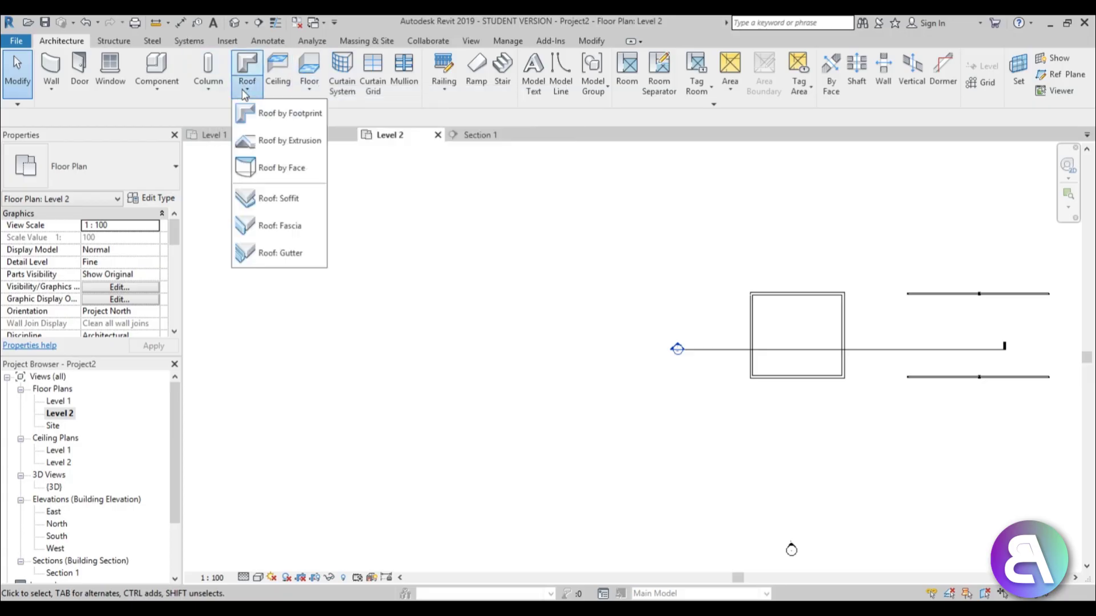
click(265, 116)
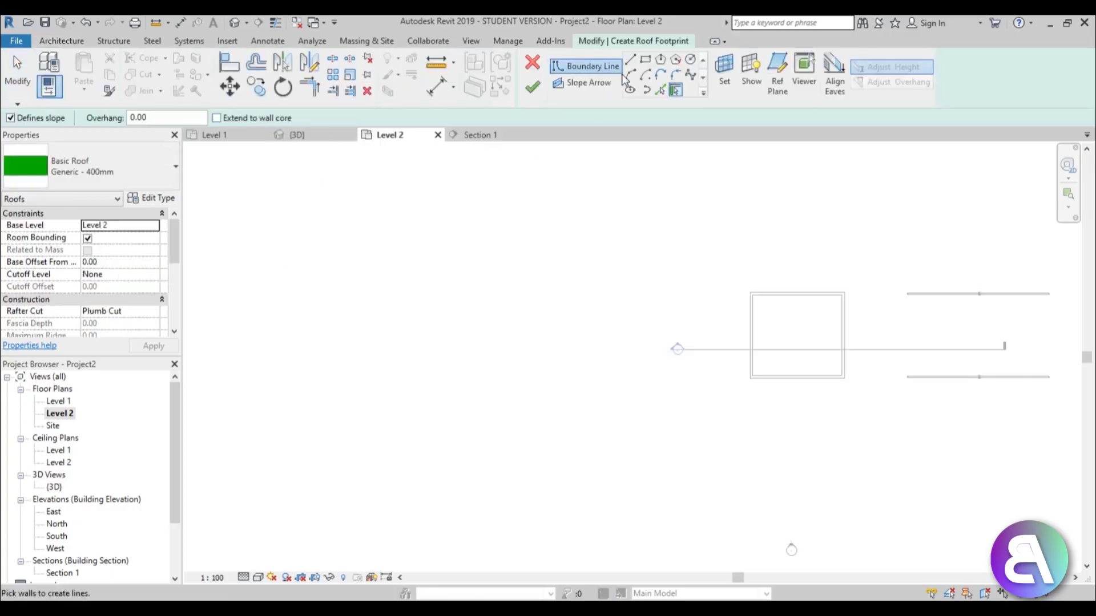
click(645, 58)
click(435, 295)
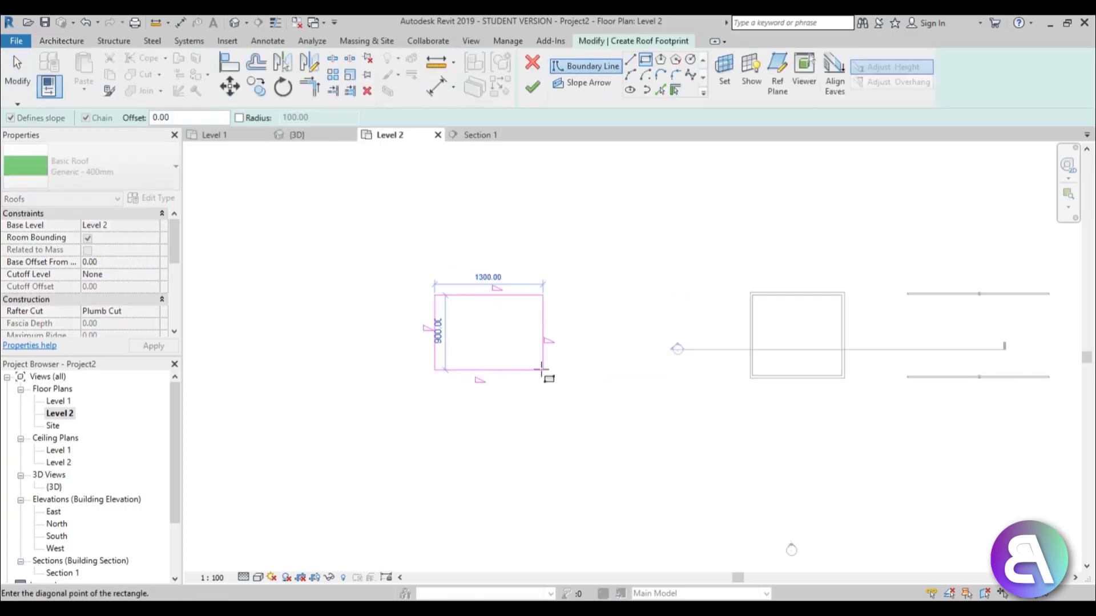
click(541, 370)
key(Escape)
scroll(512, 354, up, 2)
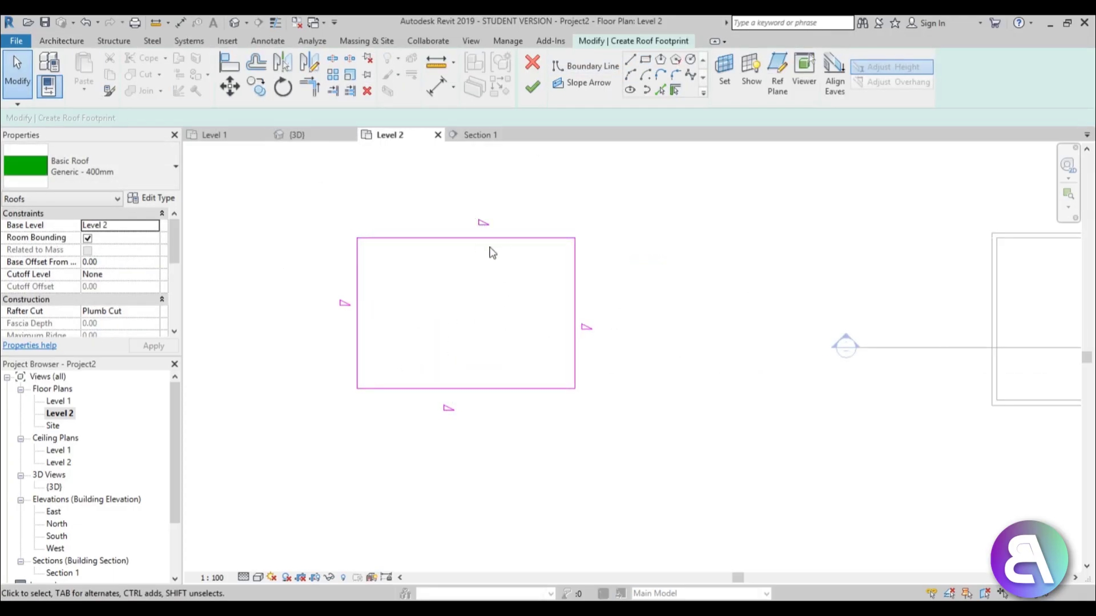
Clear Defines Slope on all four footprint edges and finish the flat roof.
click(488, 238)
scroll(482, 220, up, 3)
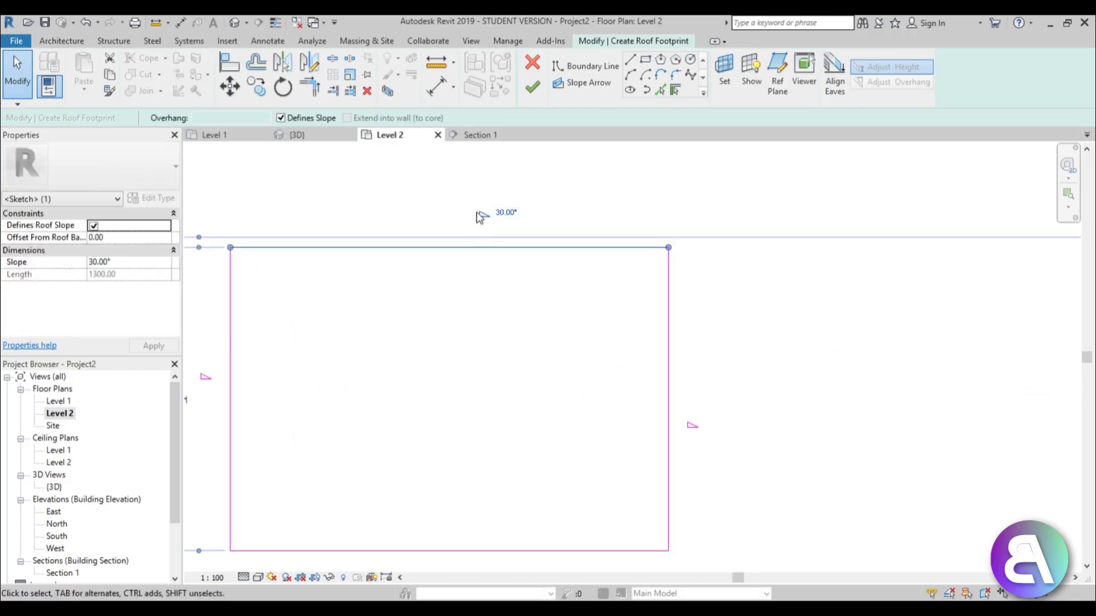
click(504, 213)
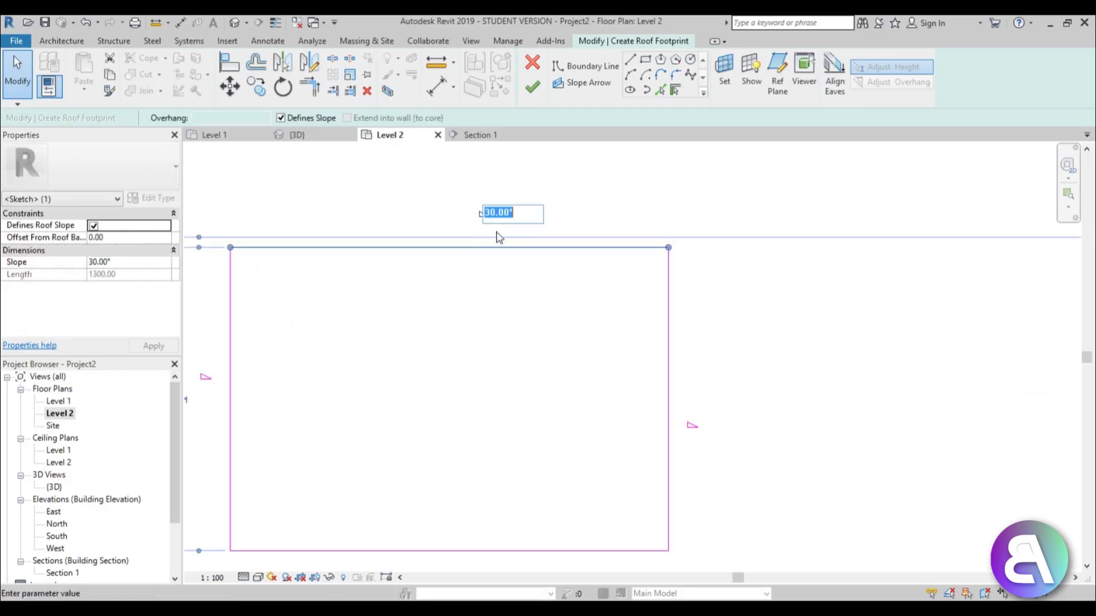
key(Return)
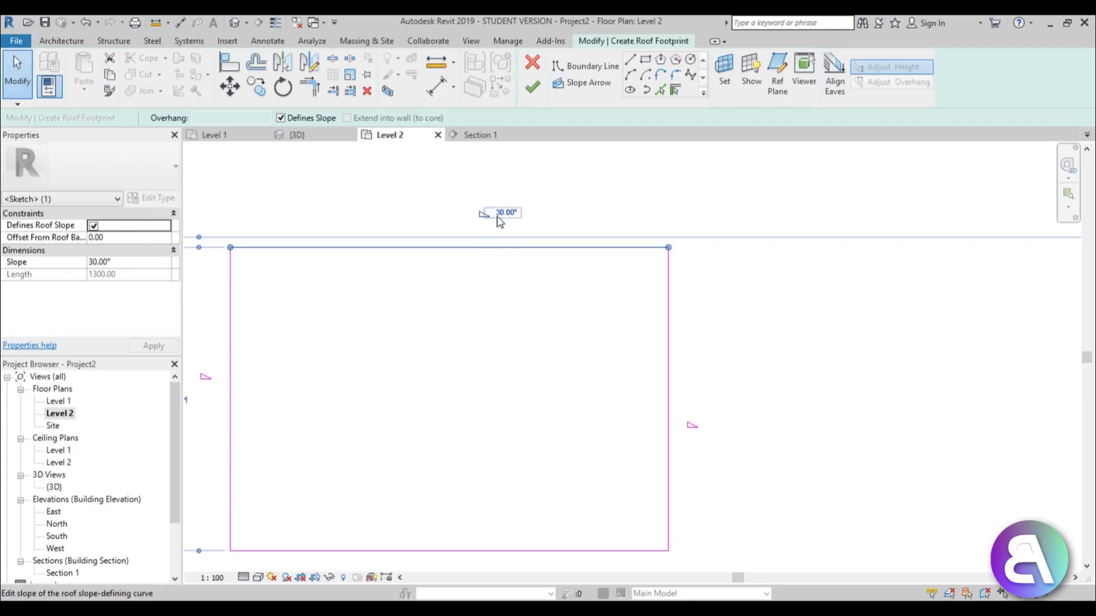
scroll(574, 207, down, 3)
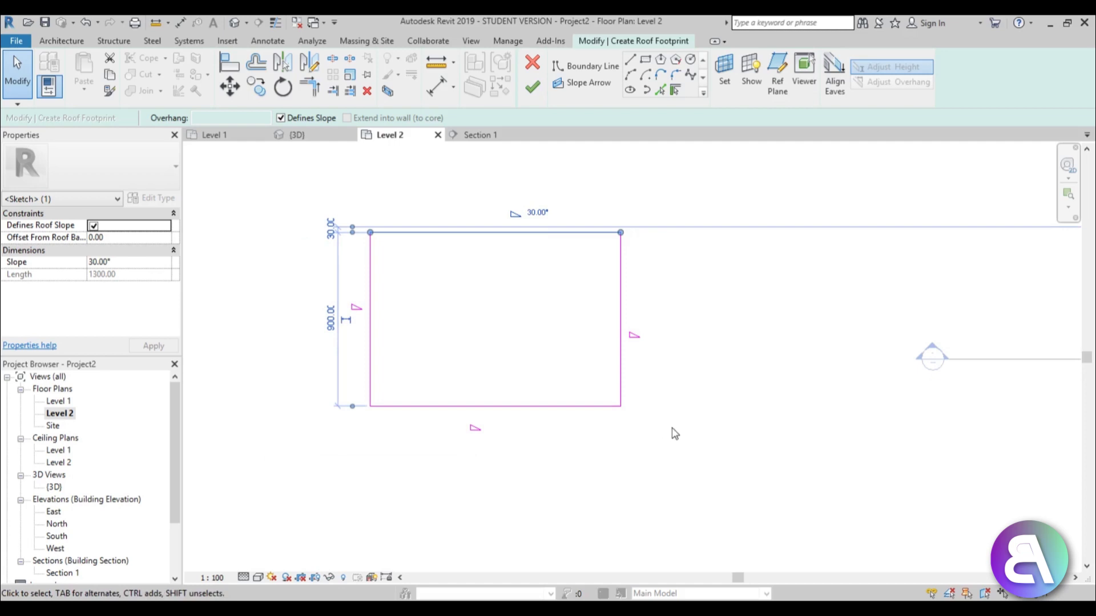
mouse_move(711, 472)
mouse_down()
mouse_move(274, 206)
mouse_move(278, 215)
mouse_up()
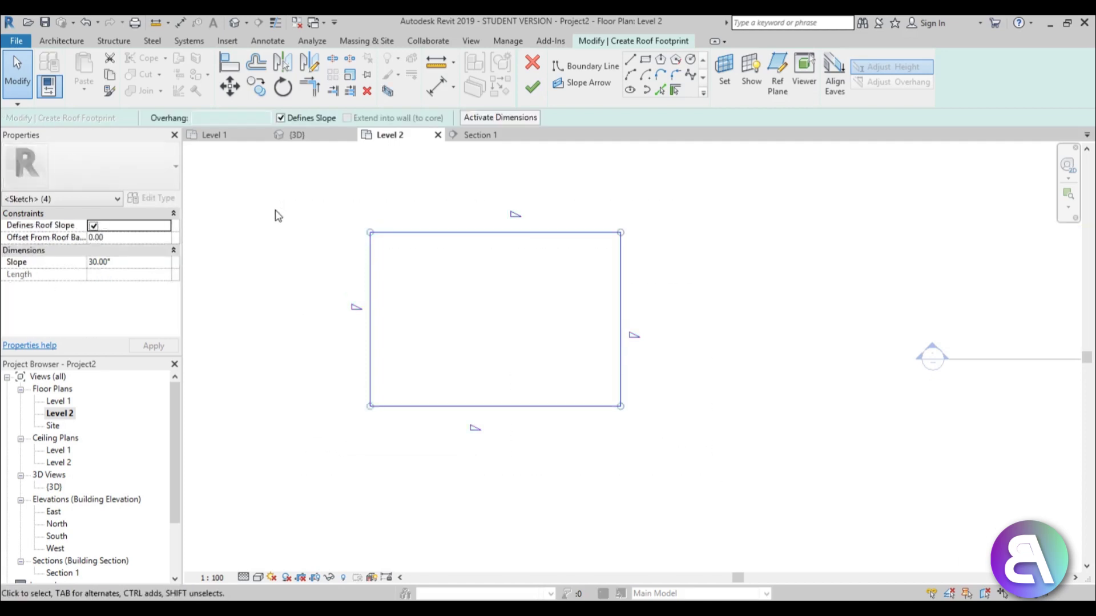
click(281, 117)
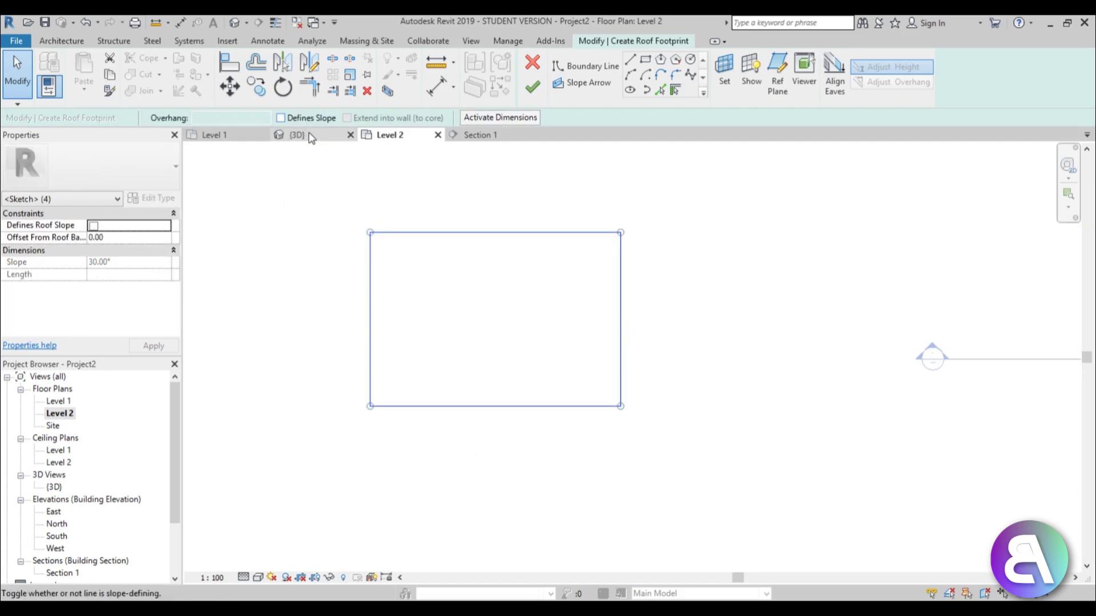
click(467, 318)
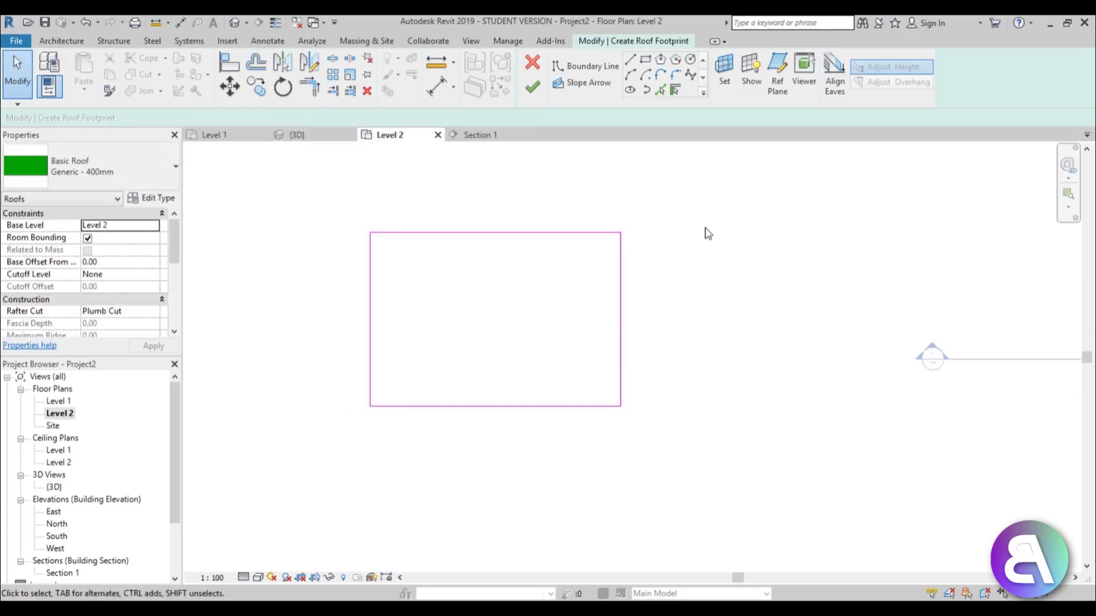
click(533, 87)
Inspect the flat roof in 3D and check its Generic - 400mm type in the Type Selector.
click(297, 135)
click(536, 404)
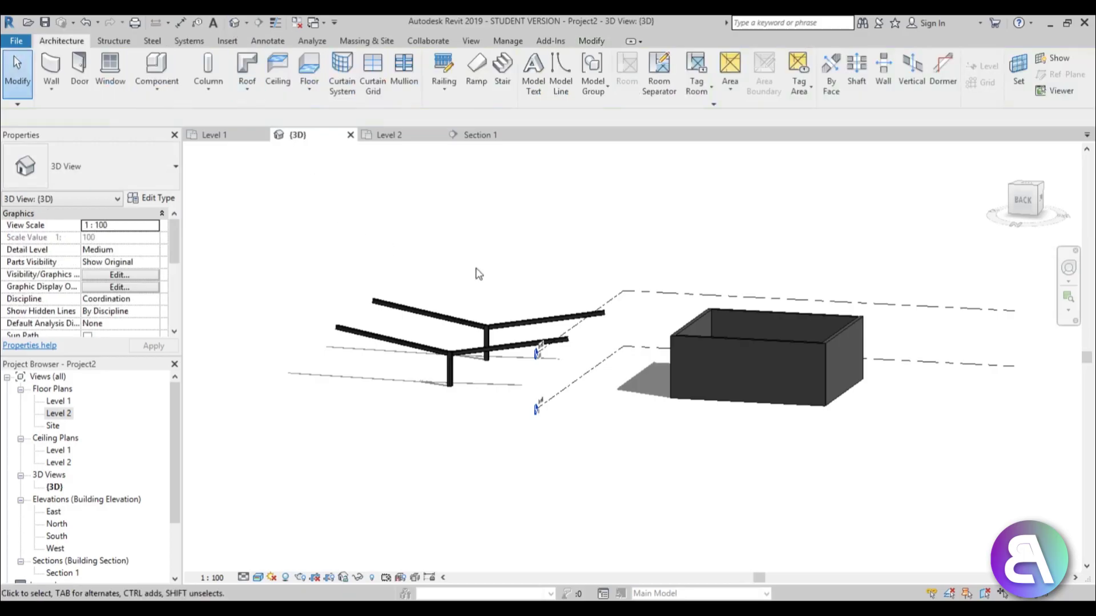
middle_drag(536, 403, 409, 425)
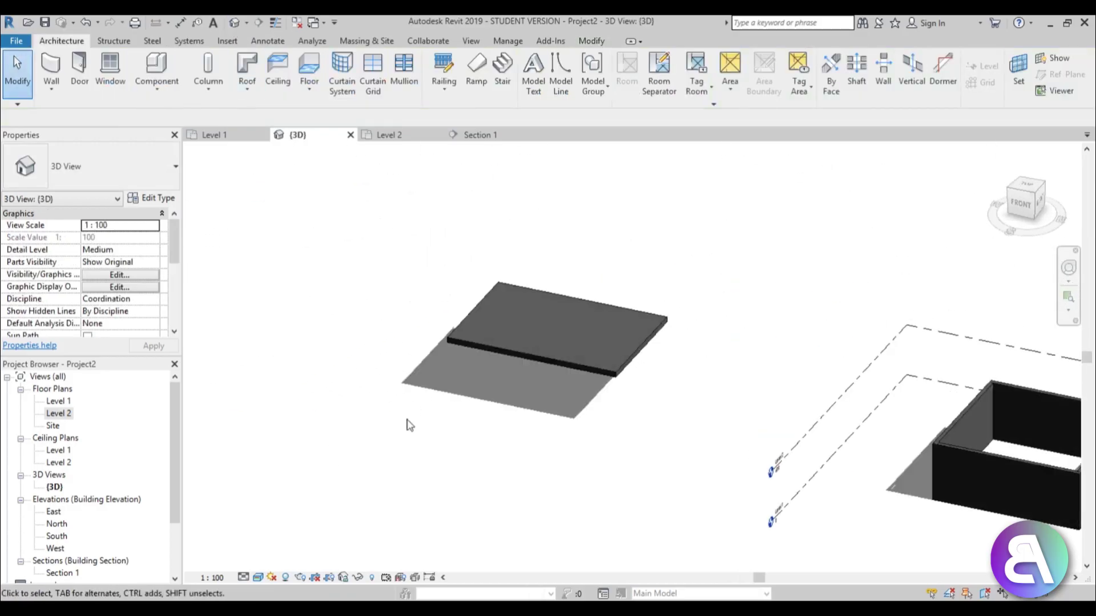
click(533, 352)
scroll(605, 343, up, 3)
middle_drag(486, 382, 512, 381)
click(74, 157)
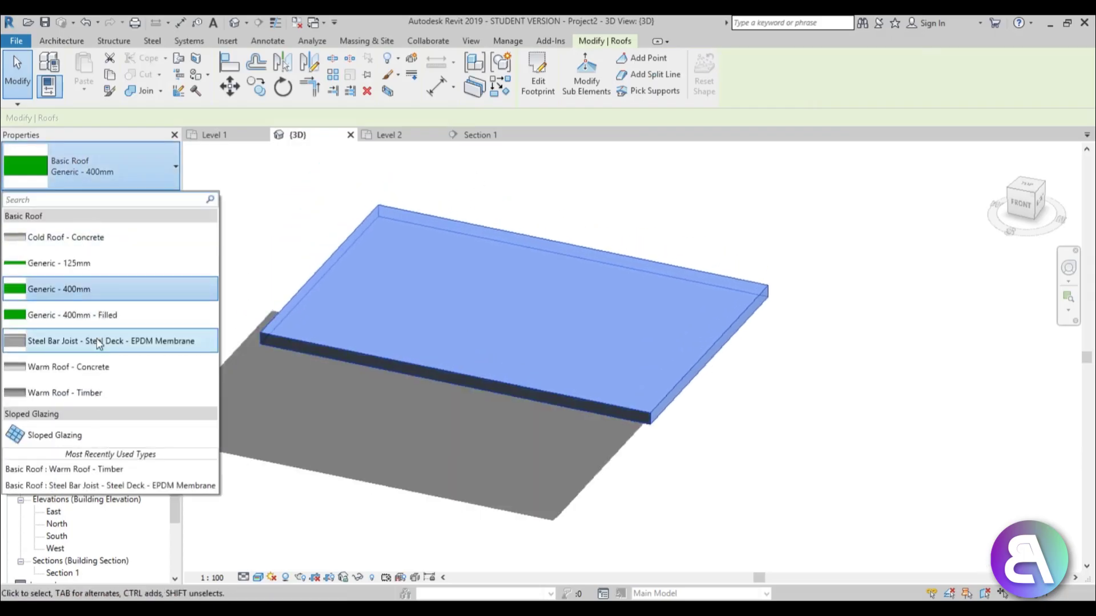
click(295, 236)
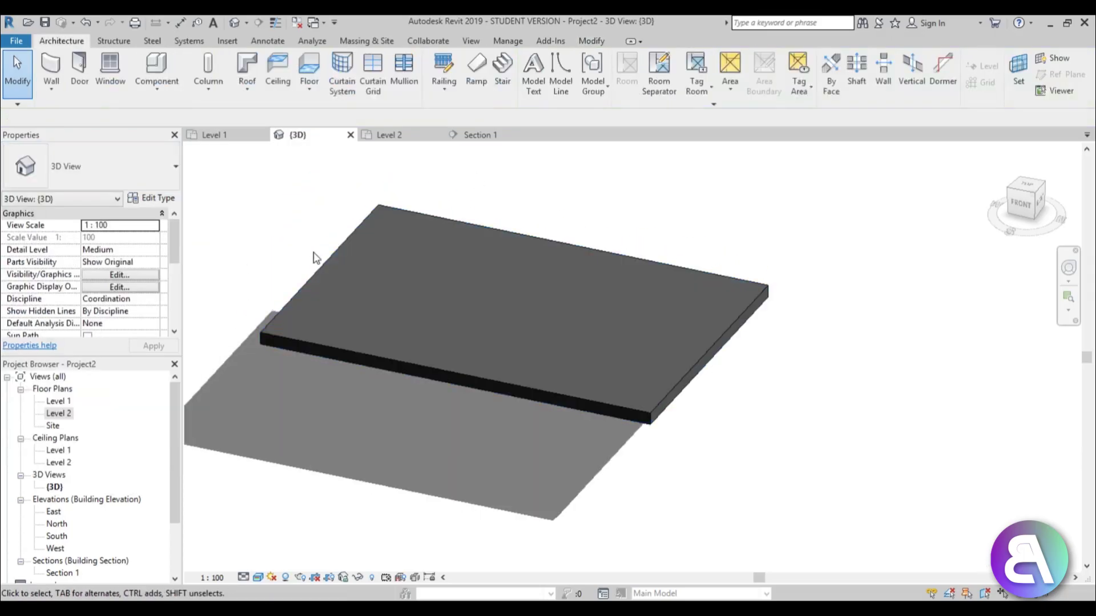
click(333, 252)
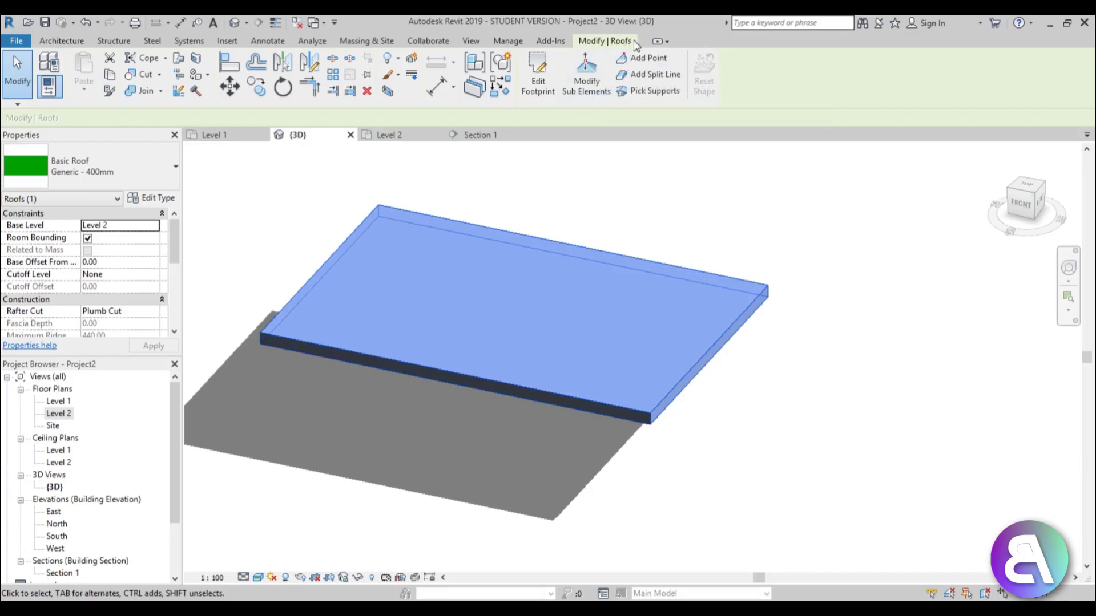
Re-finish the footprint, test raising the right edge to 200, then reset the roof shape.
click(542, 89)
click(489, 216)
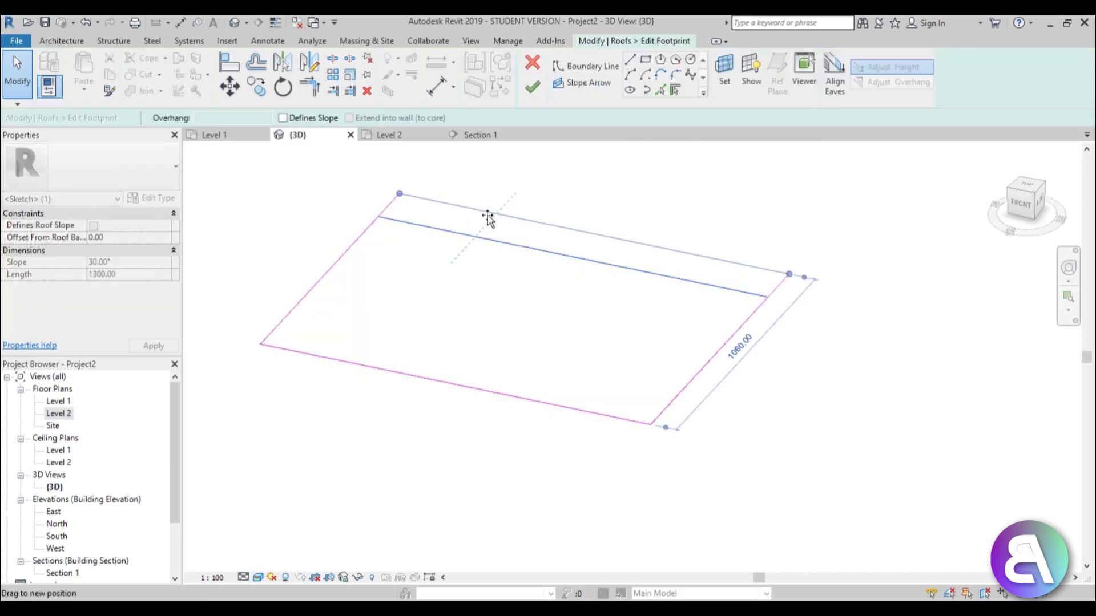
click(532, 87)
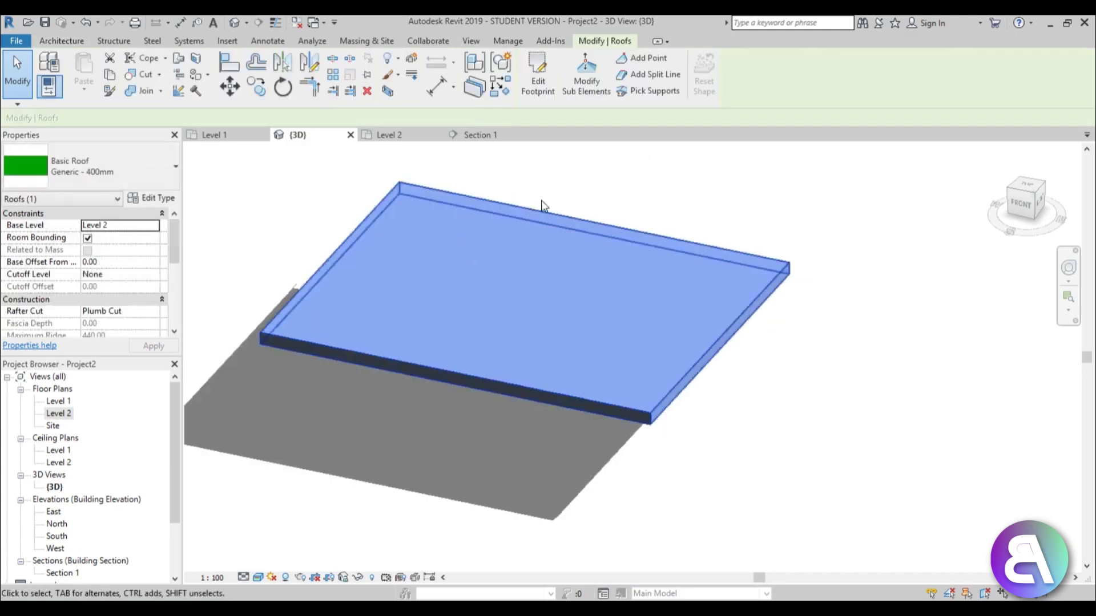
click(576, 93)
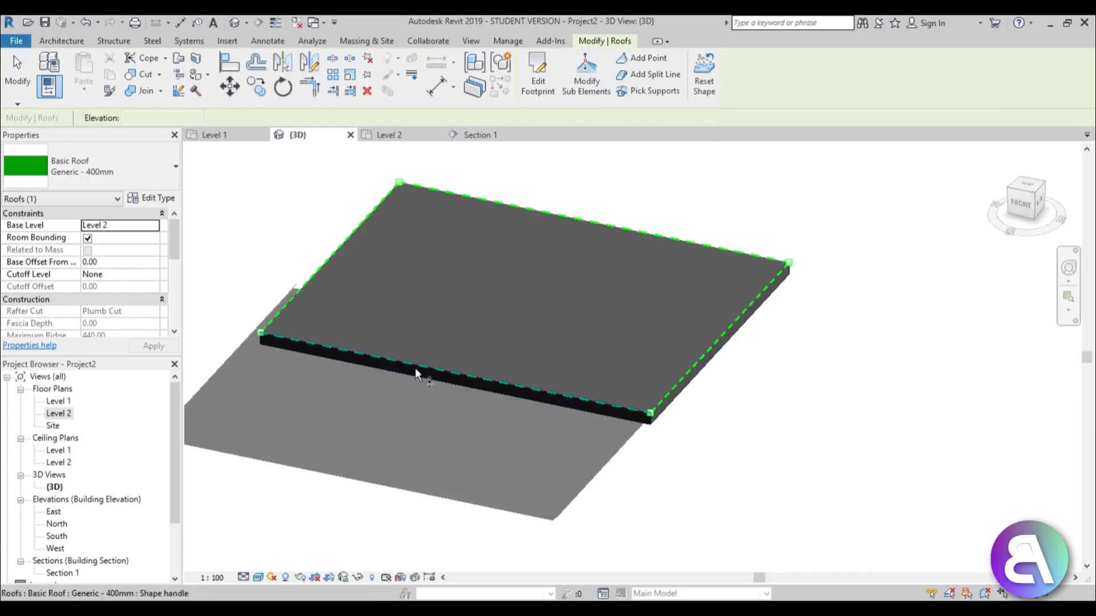
scroll(785, 260, up, 4)
scroll(785, 260, down, 4)
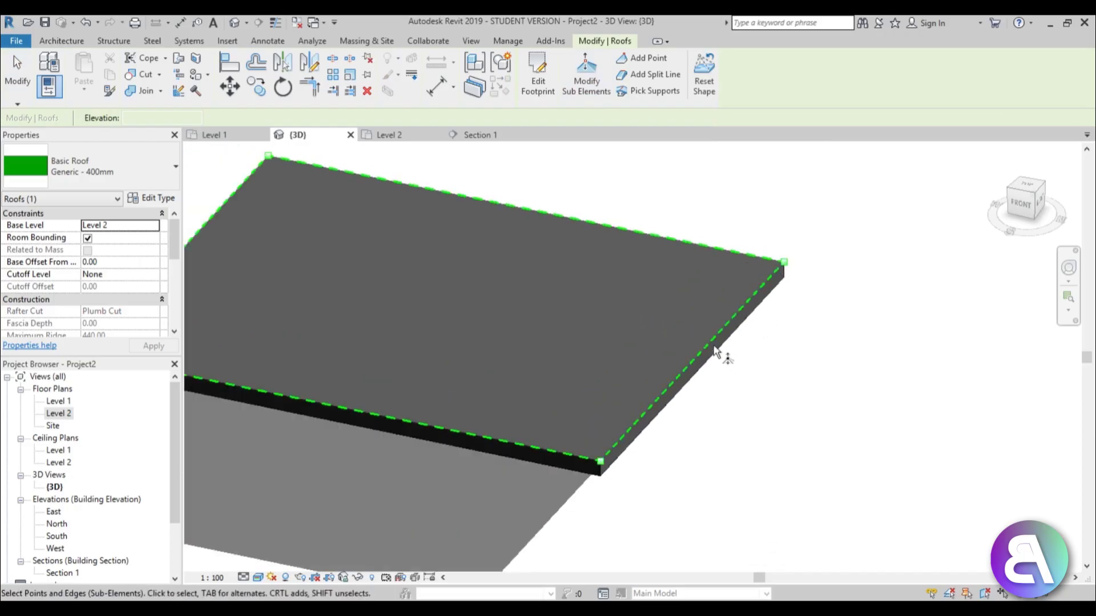
click(695, 355)
drag(693, 354, 693, 294)
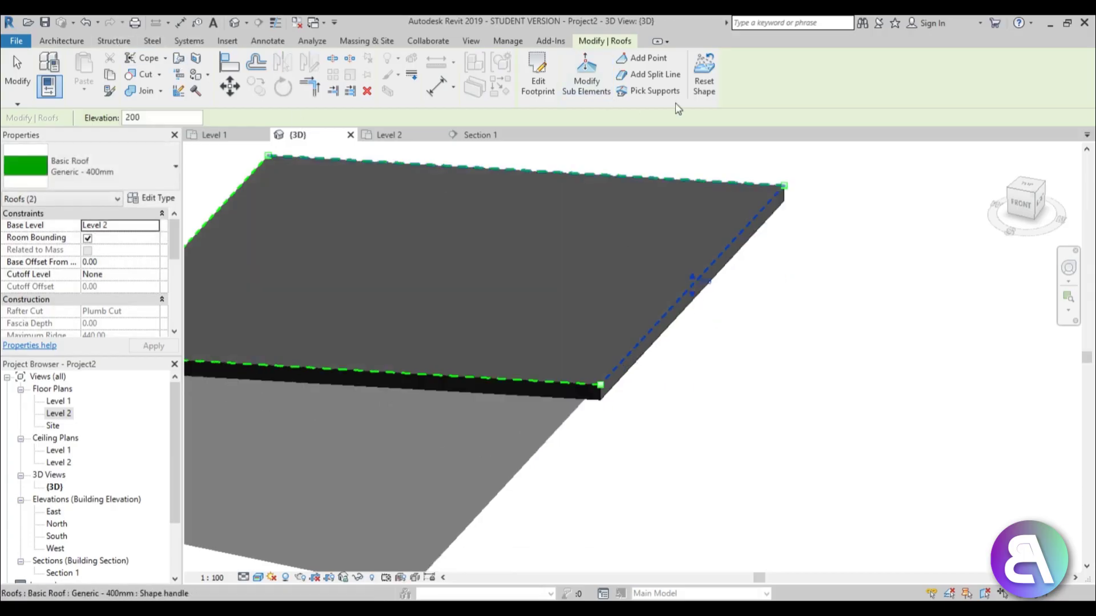
click(704, 97)
Re-enter Modify Sub Elements on the roof and orbit to see the whole slab.
scroll(765, 367, down, 4)
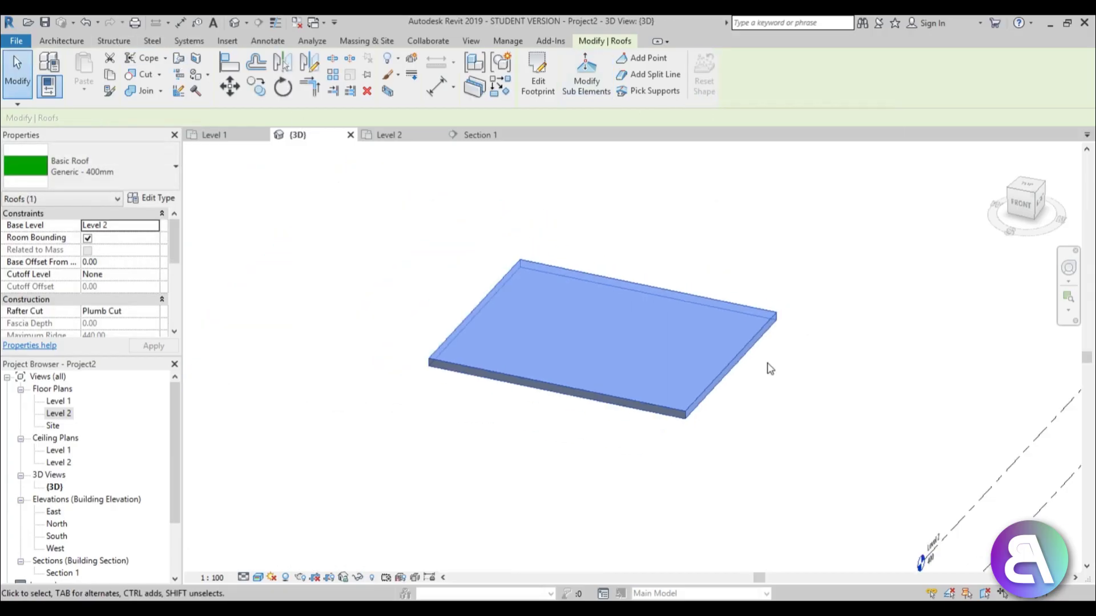
scroll(734, 325, up, 4)
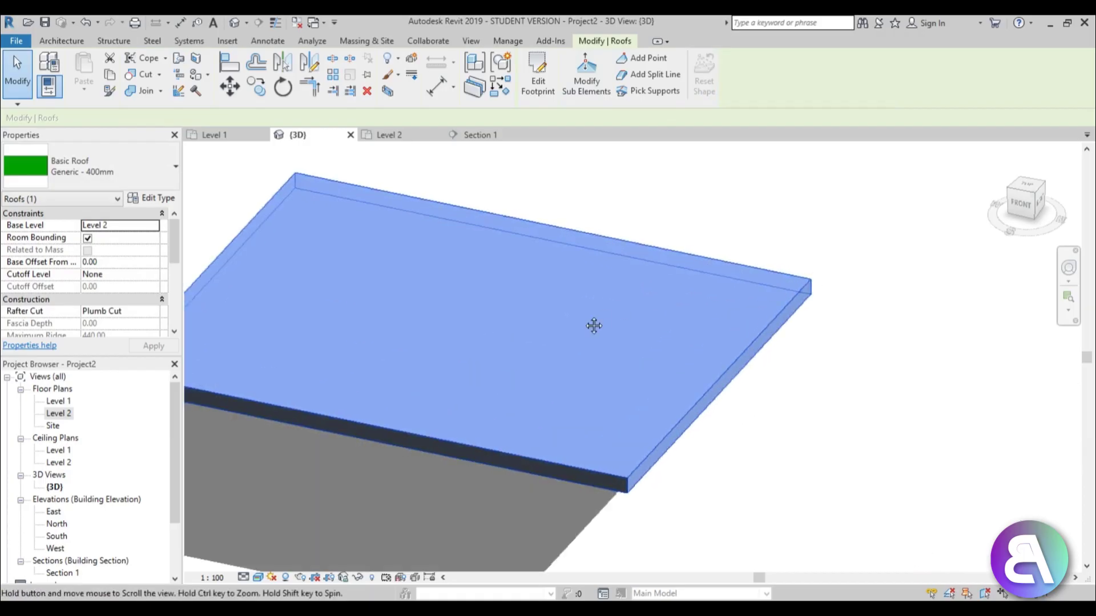
scroll(611, 320, down, 3)
scroll(631, 316, up, 3)
click(587, 74)
scroll(691, 268, down, 4)
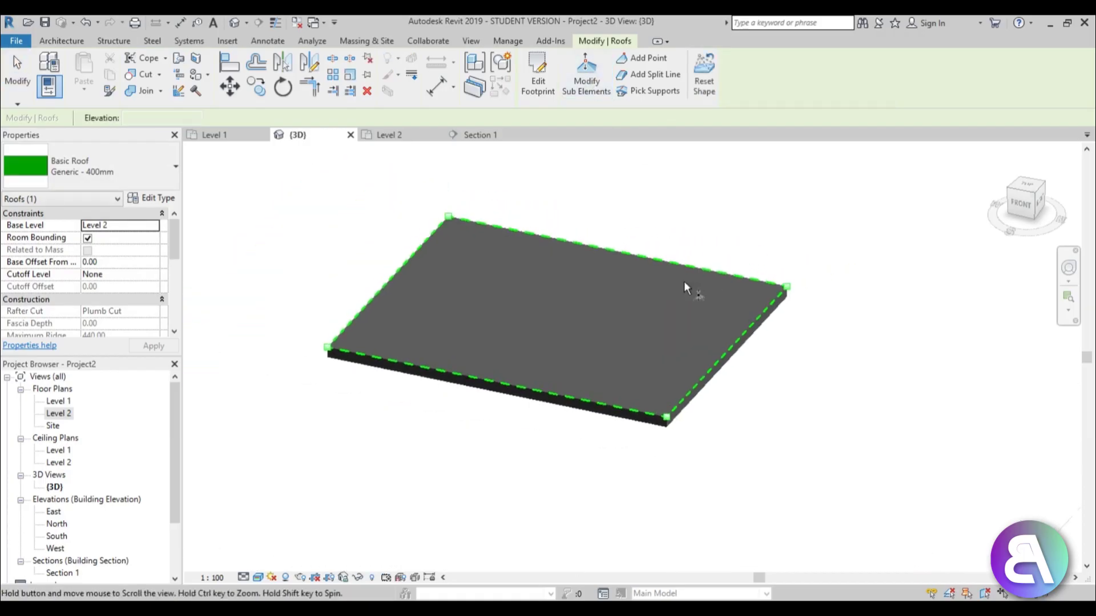
shift+middle_drag(669, 282, 582, 337)
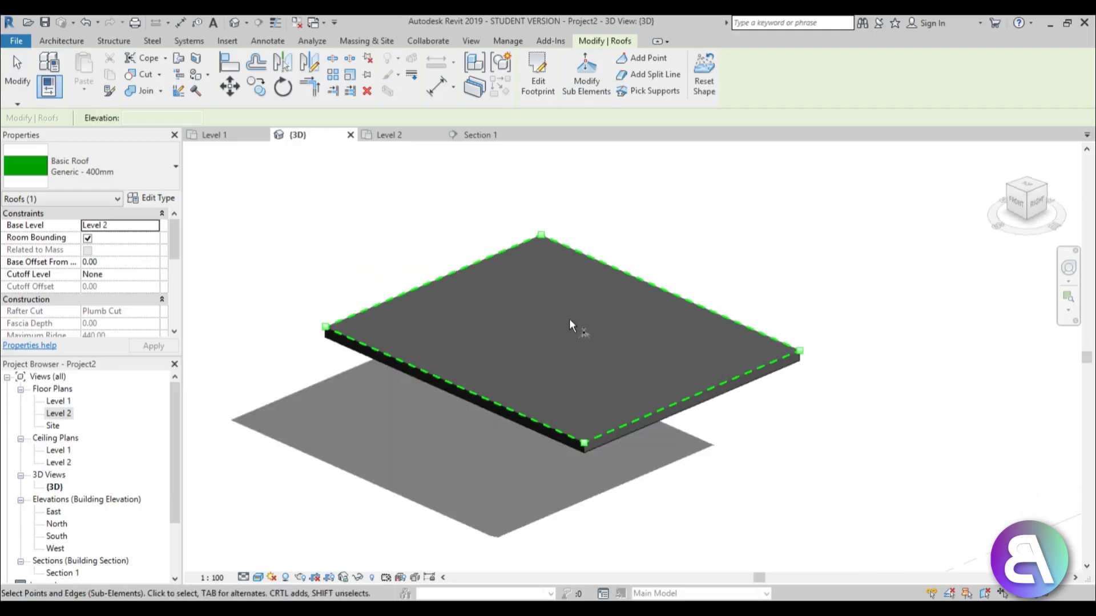
Raise the left corner point to 360 and the right corner to 450, warping the roof.
click(326, 327)
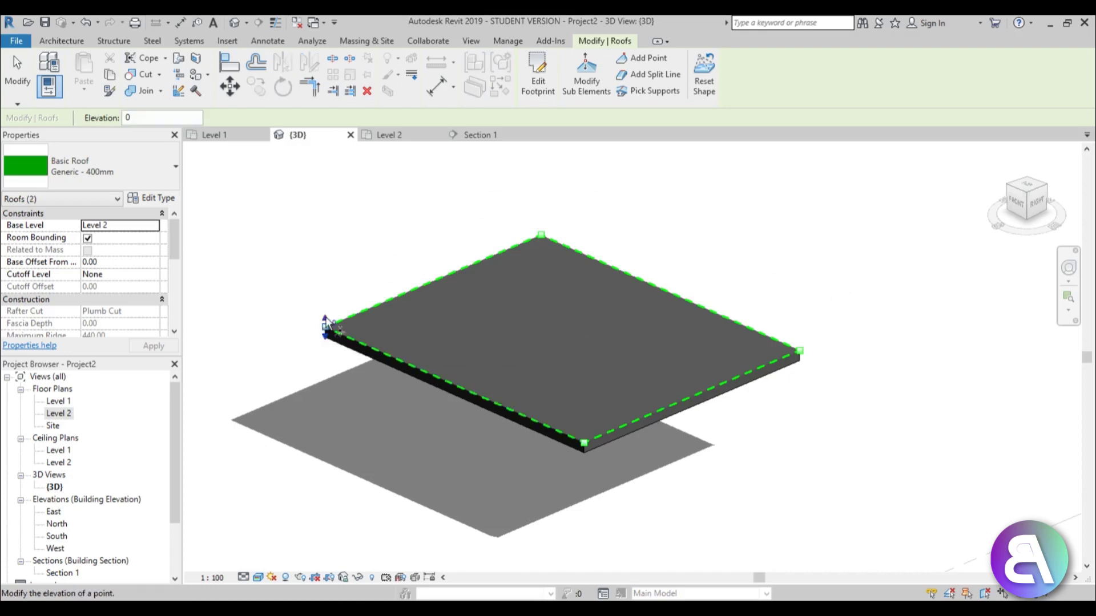
drag(323, 288, 326, 232)
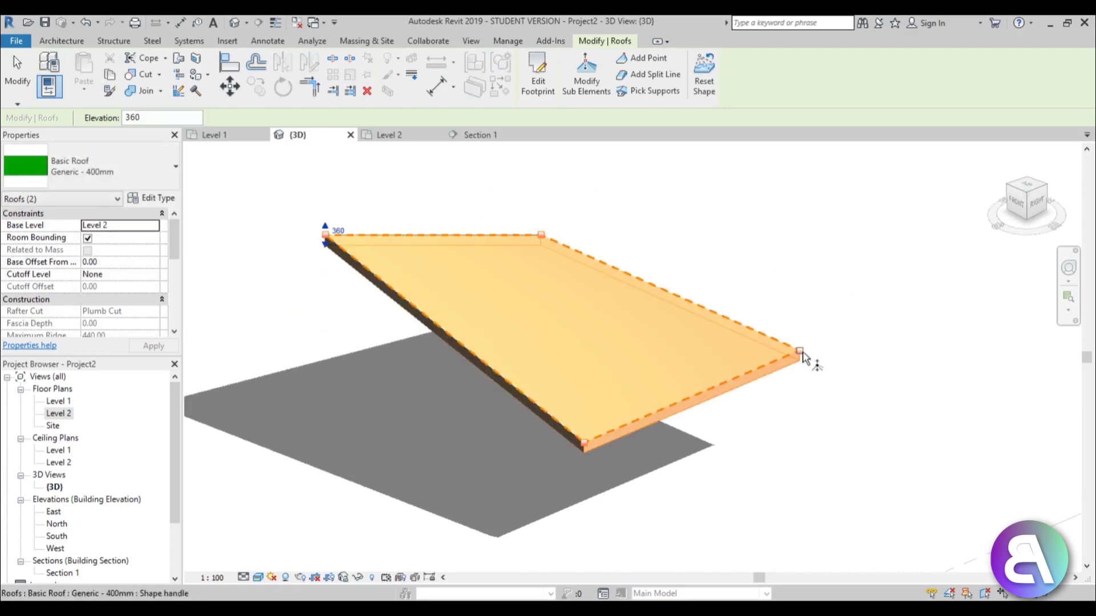
click(800, 349)
drag(799, 350, 794, 233)
shift+middle_drag(709, 286, 460, 411)
click(18, 71)
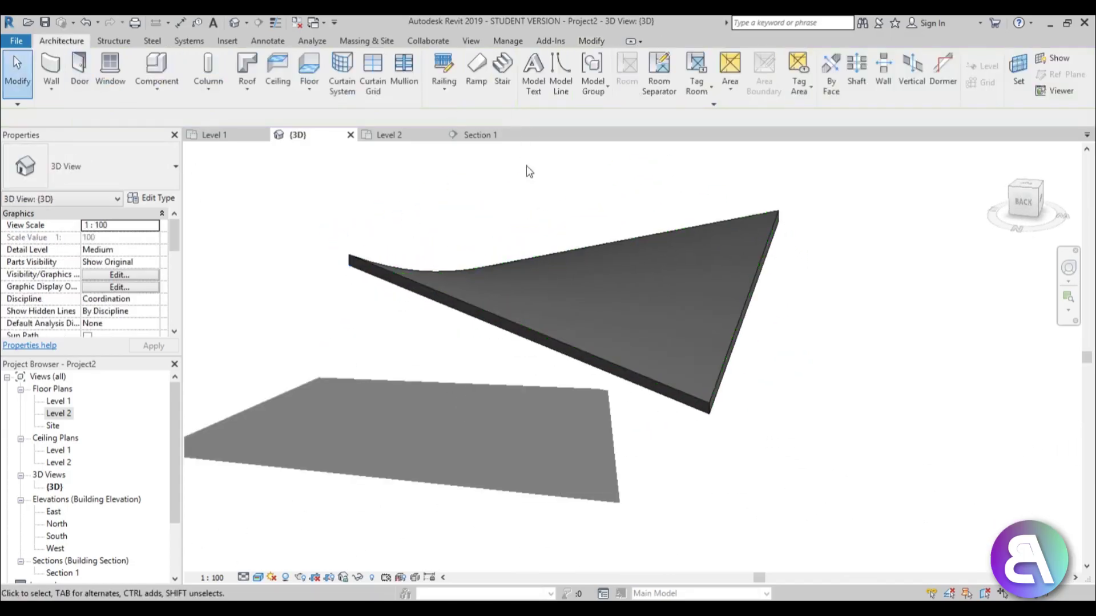
shift+middle_drag(516, 261, 720, 302)
click(717, 297)
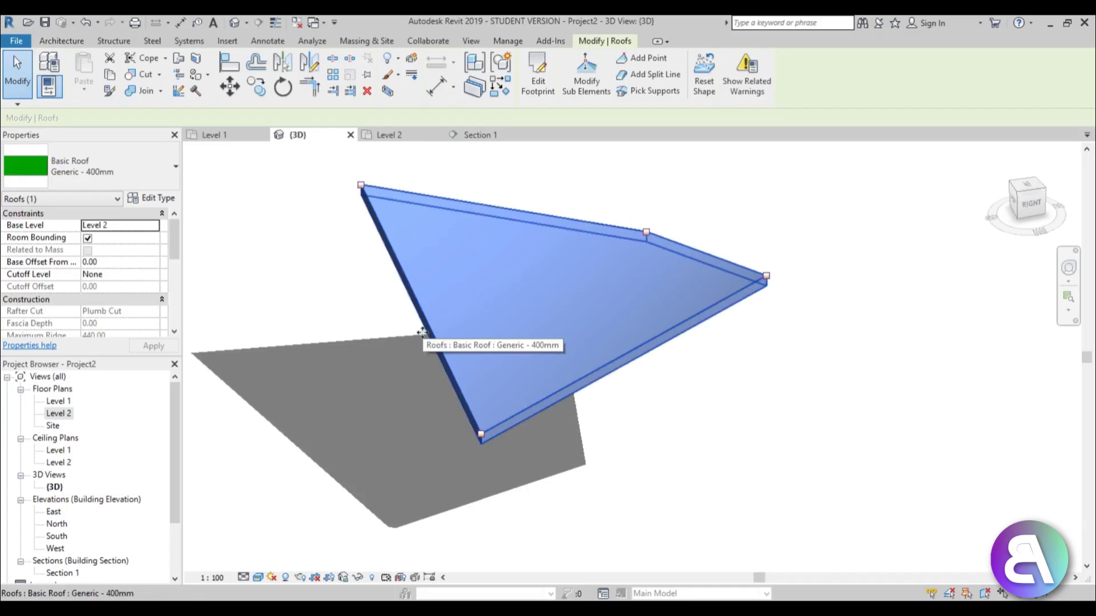
click(323, 229)
scroll(344, 280, down, 3)
scroll(588, 340, up, 3)
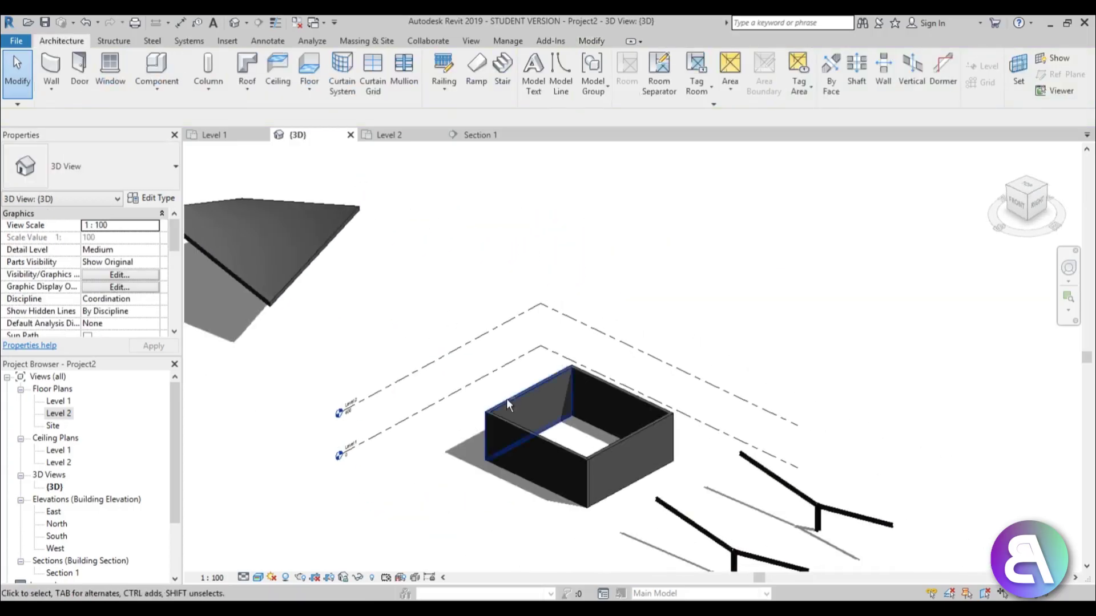
shift+middle_drag(507, 404, 605, 388)
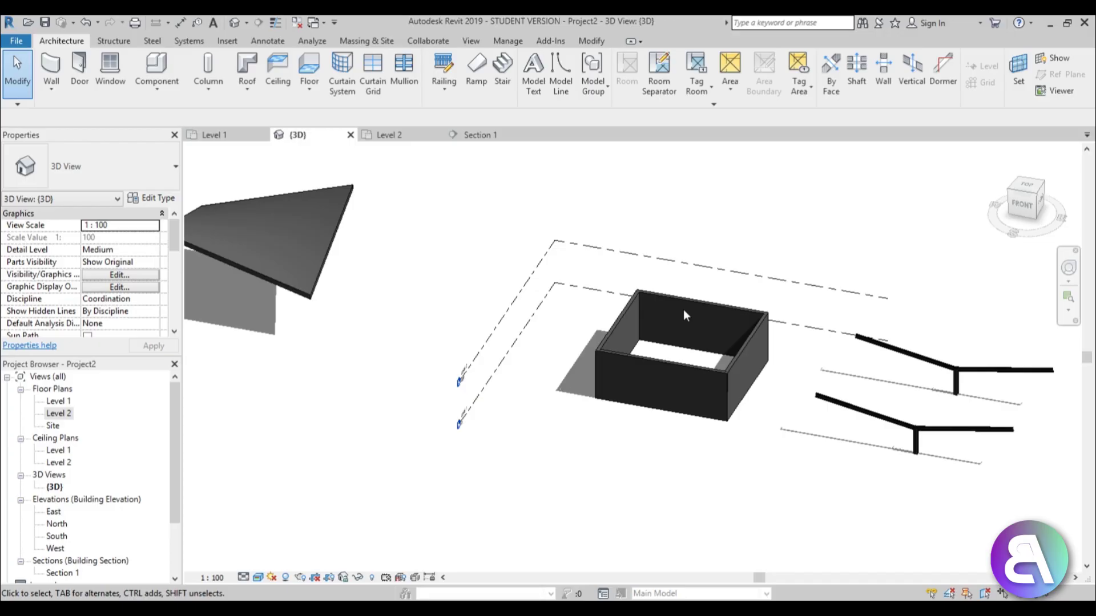
scroll(771, 326, down, 1)
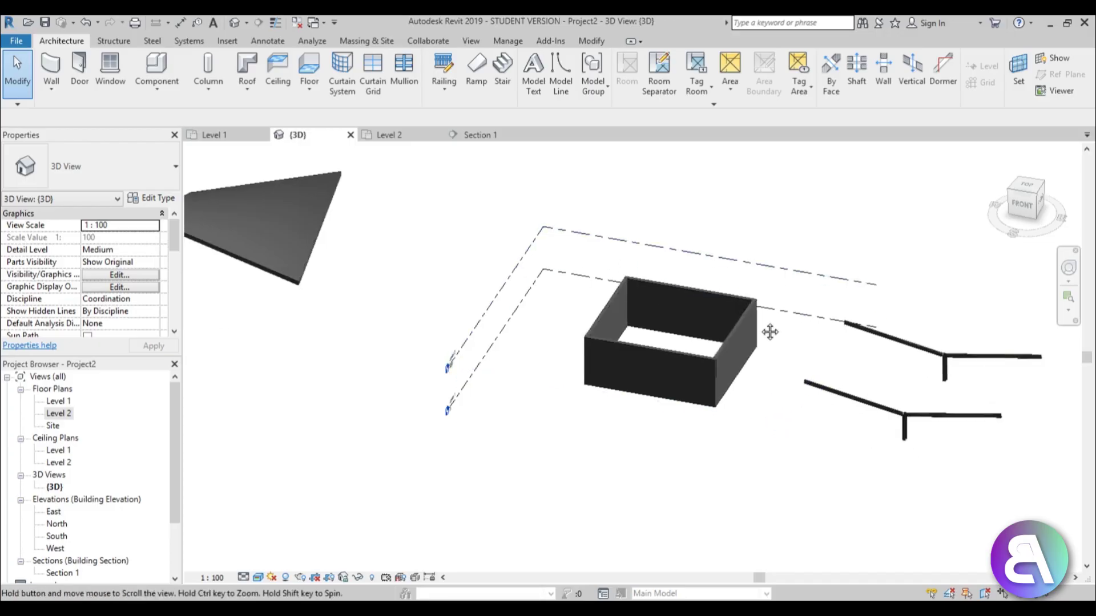
scroll(681, 276, up, 4)
Open the Level 2 plan and centre it on the walled box.
double_click(59, 414)
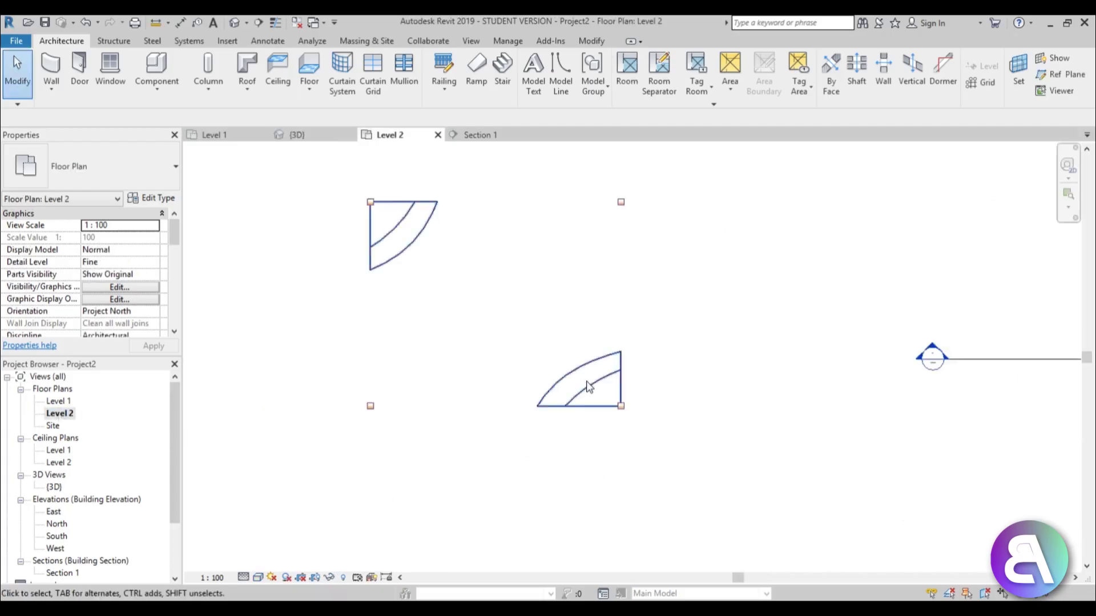
middle_drag(699, 393, 504, 316)
scroll(504, 316, down, 1)
drag(504, 315, 369, 394)
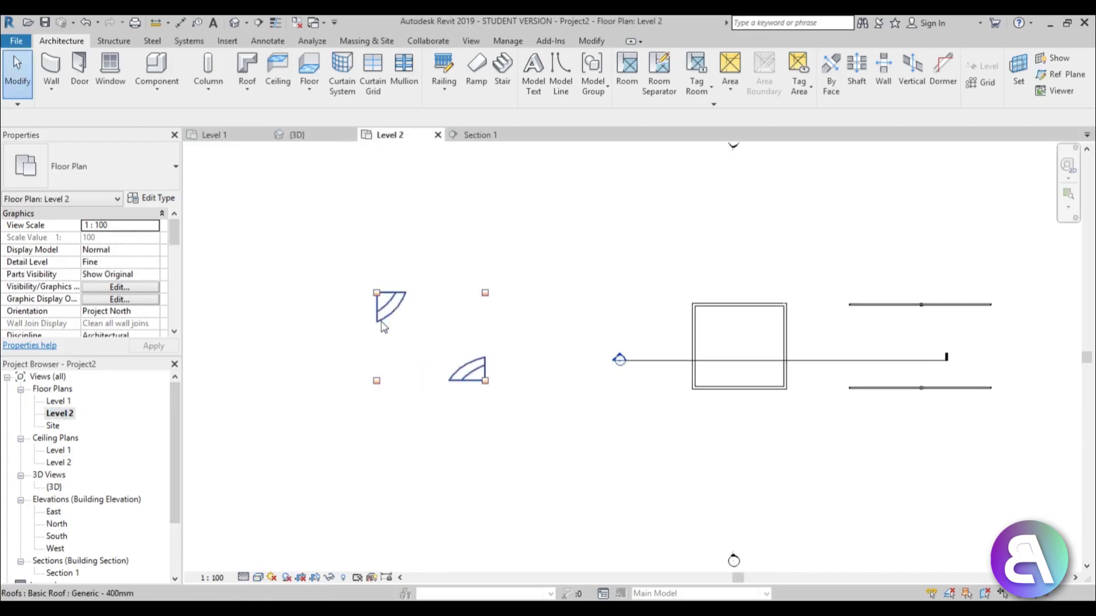
click(624, 411)
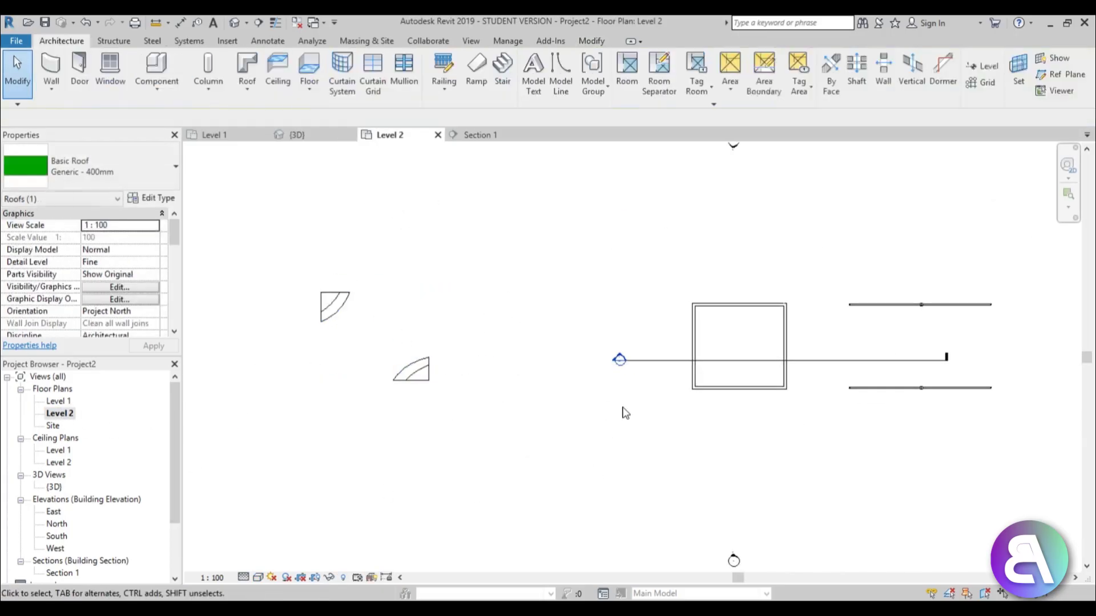
scroll(820, 326, up, 3)
scroll(633, 424, up, 2)
middle_drag(634, 423, 596, 391)
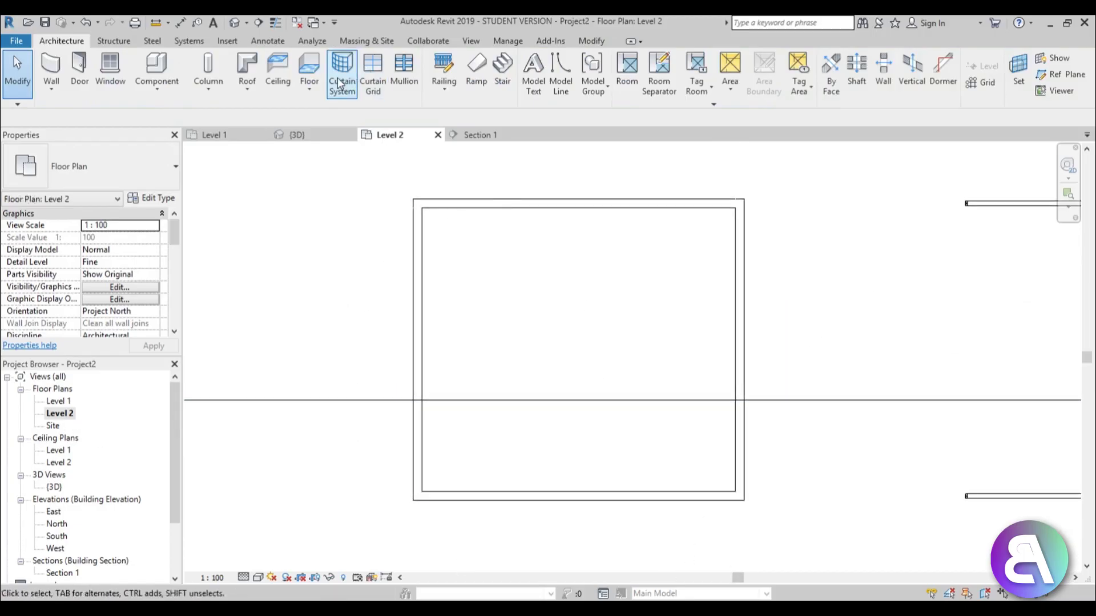
Sketch a rectangular floor boundary inside the walls, then discard the floor sketch.
click(309, 65)
click(646, 59)
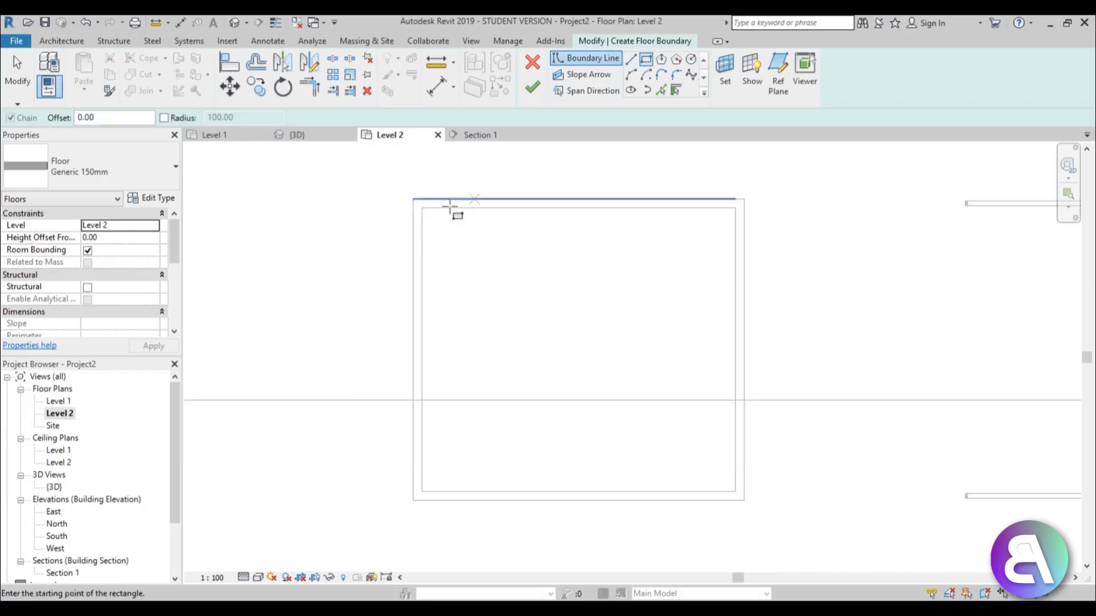
click(422, 208)
click(736, 487)
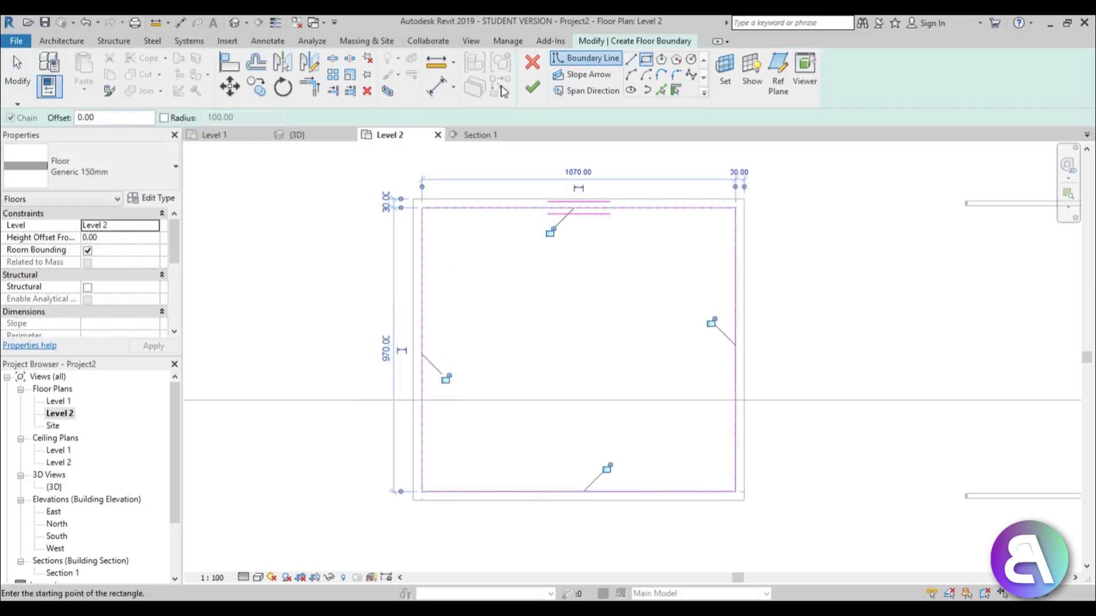
click(532, 61)
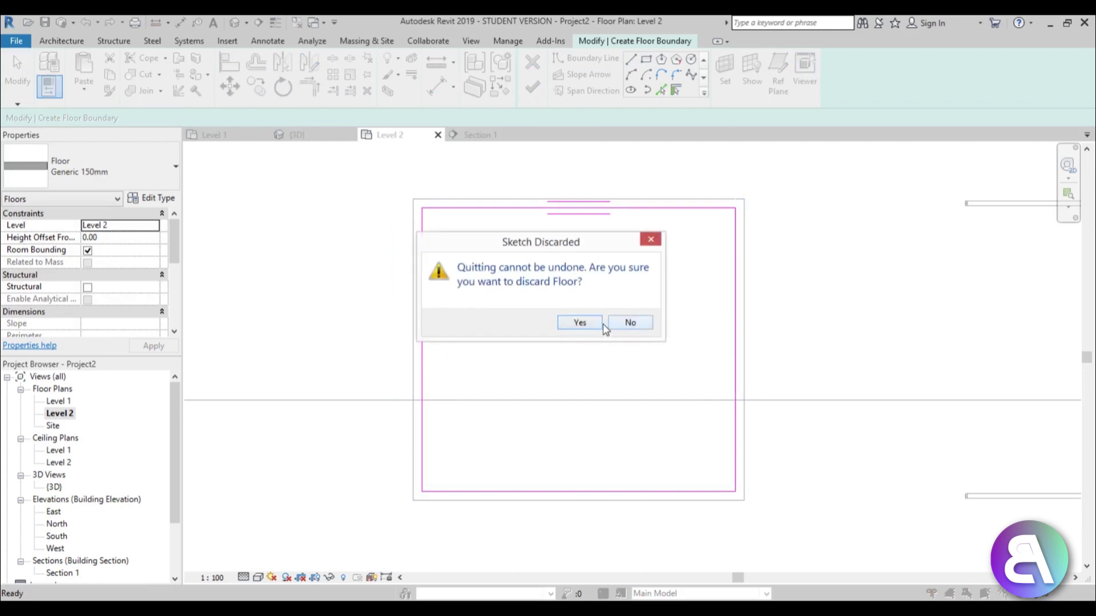
click(580, 323)
Draw a rectangular roof footprint inside the walls, clear Defines Slope, and finish the roof.
click(247, 92)
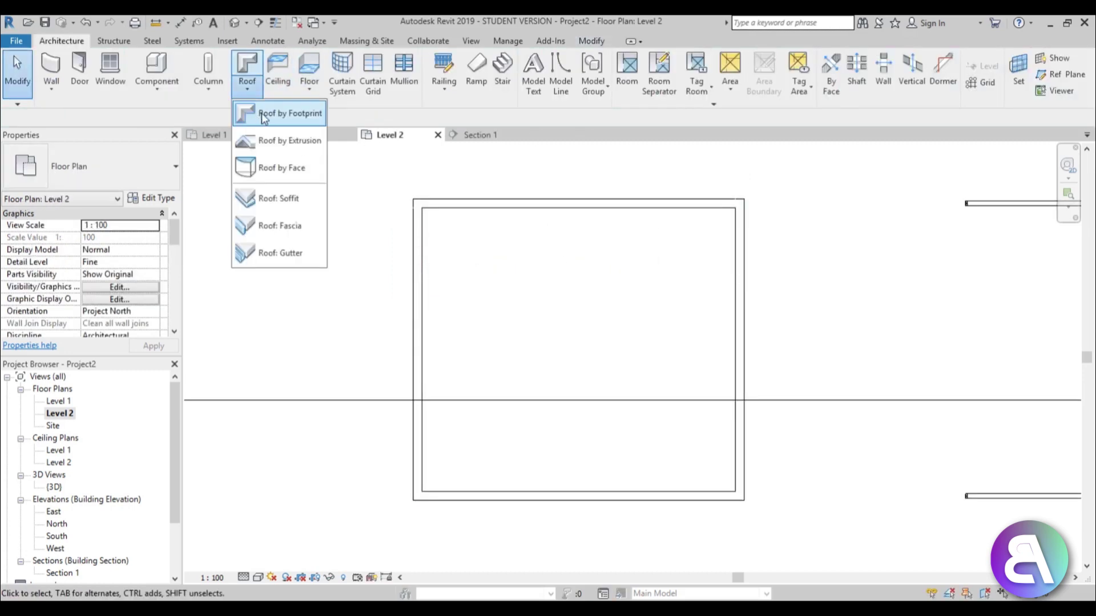
click(260, 107)
click(645, 59)
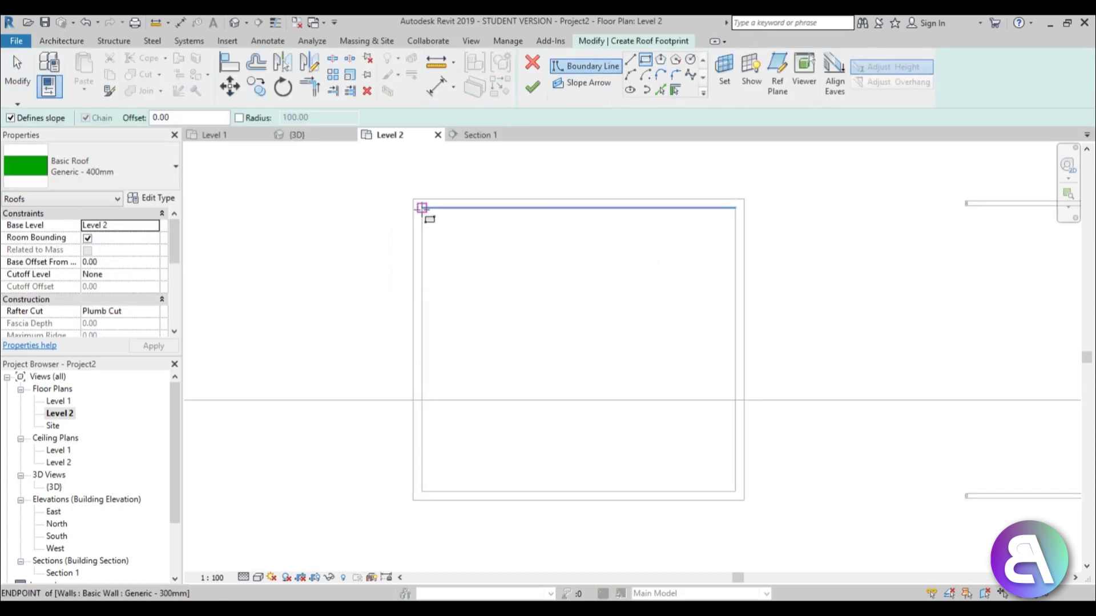
click(422, 208)
click(739, 497)
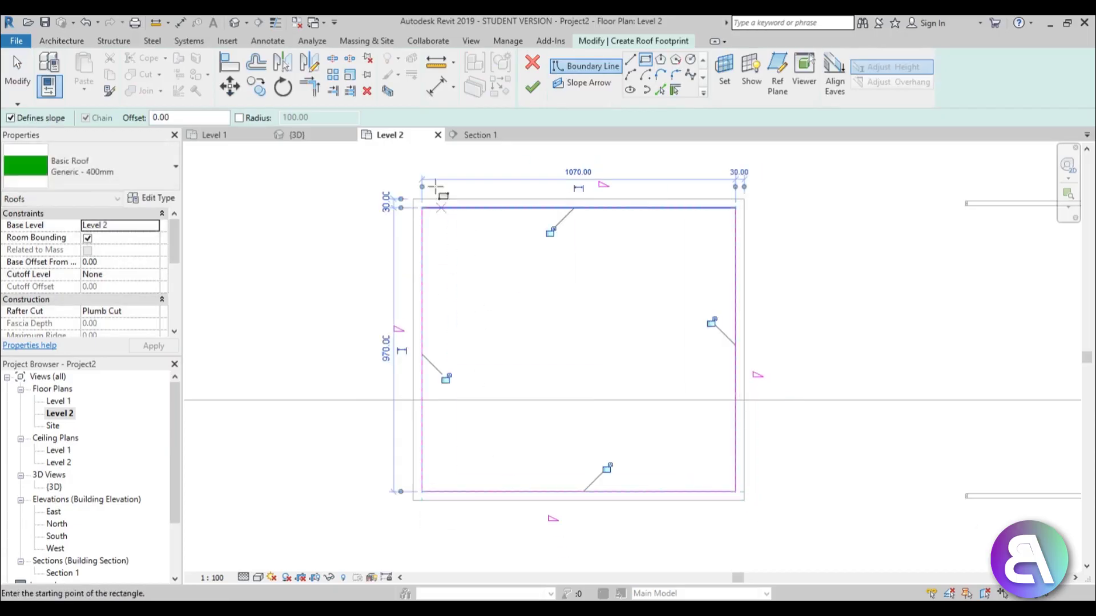
click(18, 80)
scroll(512, 283, down, 1)
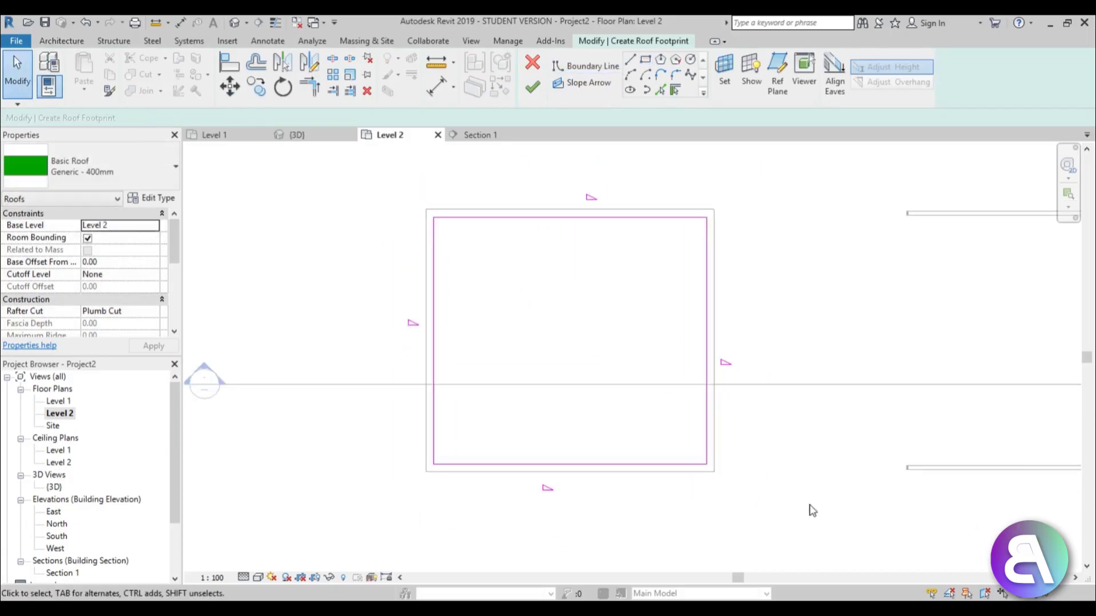
drag(734, 504, 412, 219)
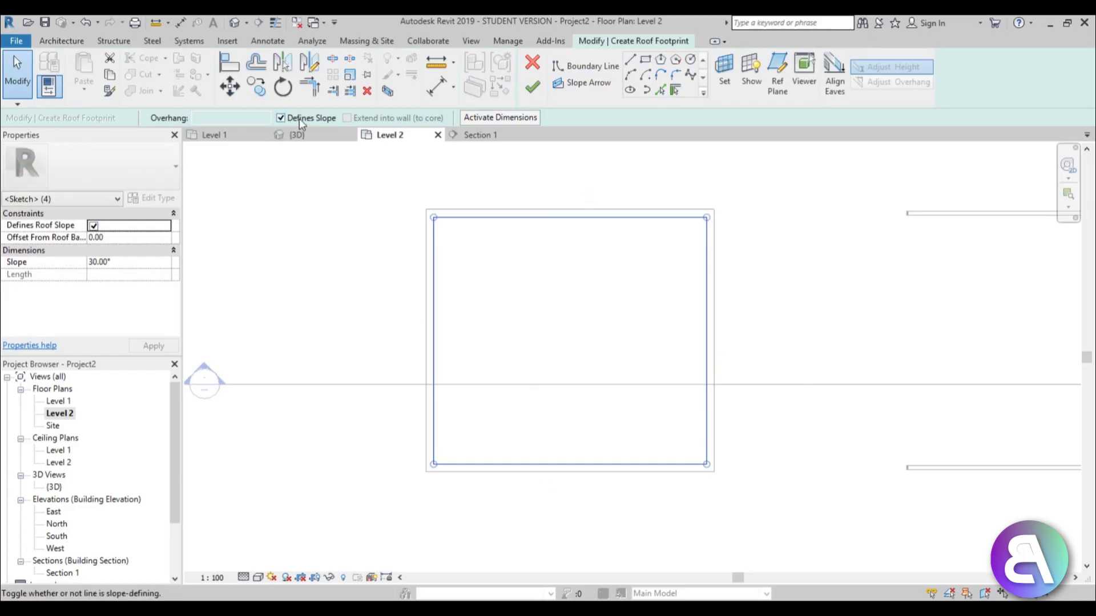
click(281, 117)
middle_drag(564, 336, 463, 309)
click(532, 87)
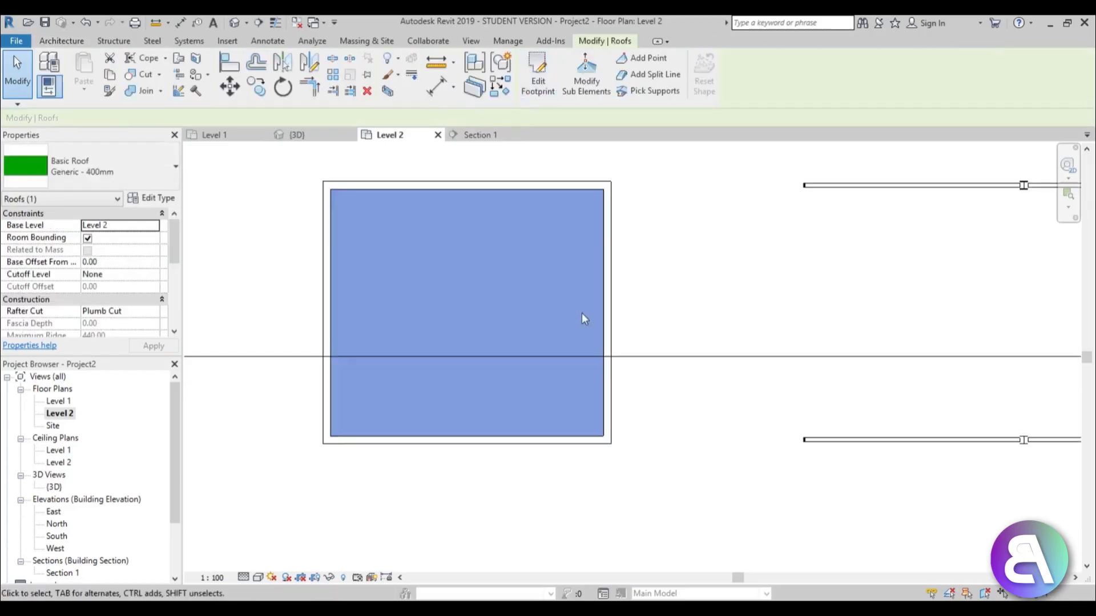
Change the roof type to Warm Roof - Concrete and nudge the section line left and up.
click(139, 160)
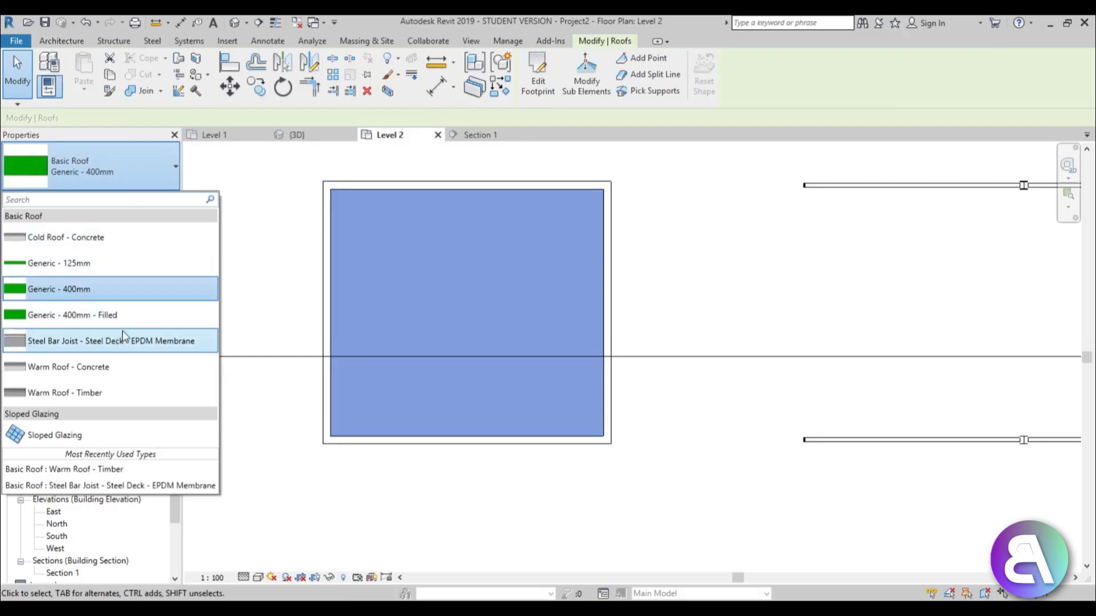
click(39, 368)
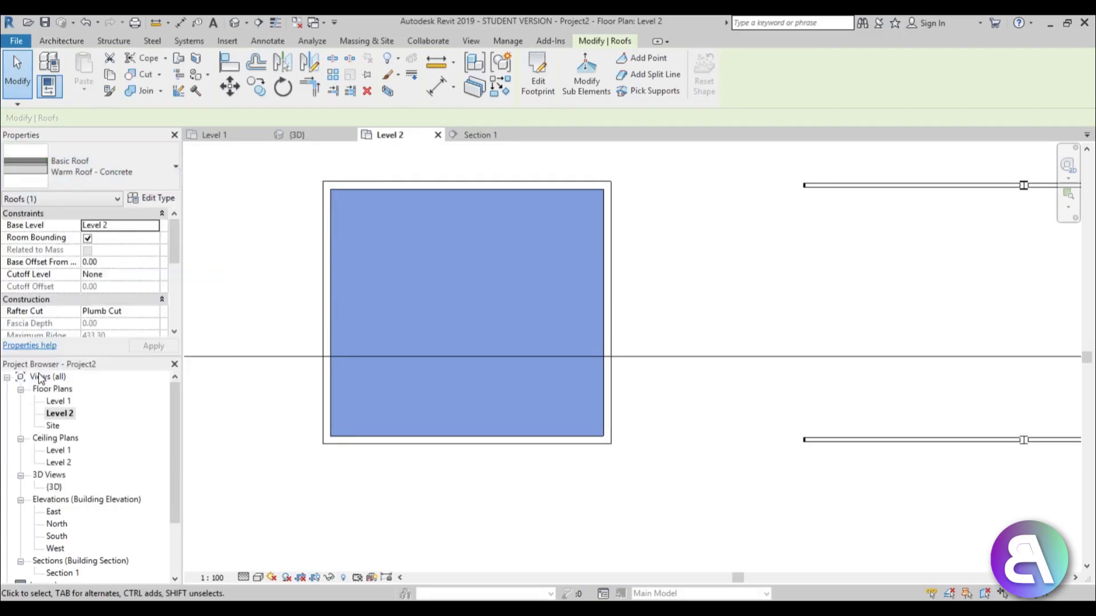
scroll(568, 293, down, 3)
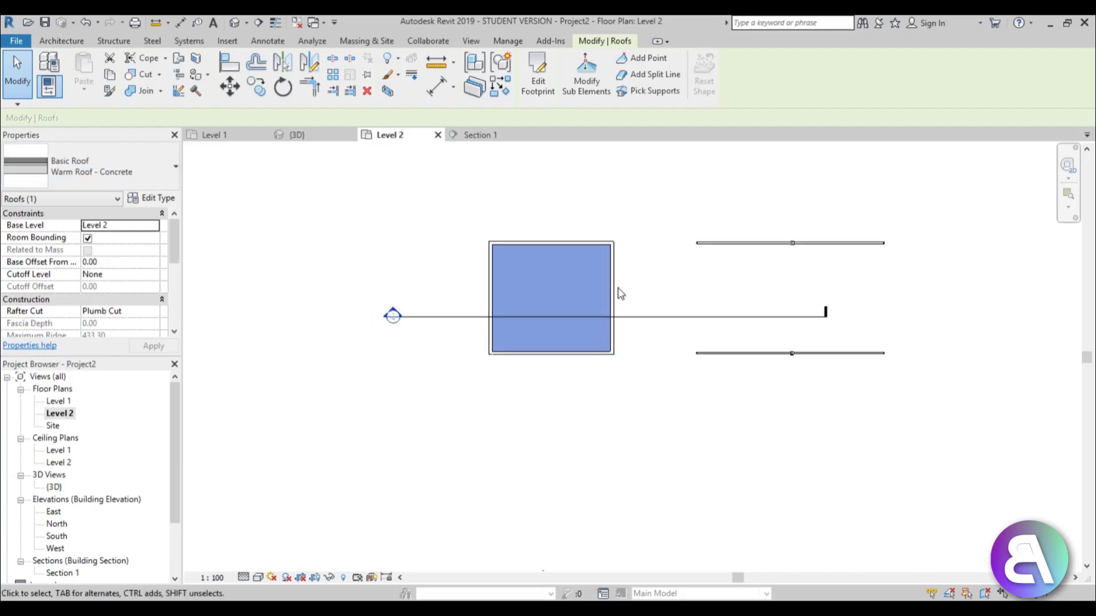
scroll(617, 292, up, 1)
click(646, 308)
click(656, 327)
mouse_move(656, 329)
mouse_down()
mouse_move(641, 307)
mouse_move(642, 320)
mouse_up()
Open the Section 1 view, select the roof, and bring up its type properties.
key(Escape)
double_click(306, 317)
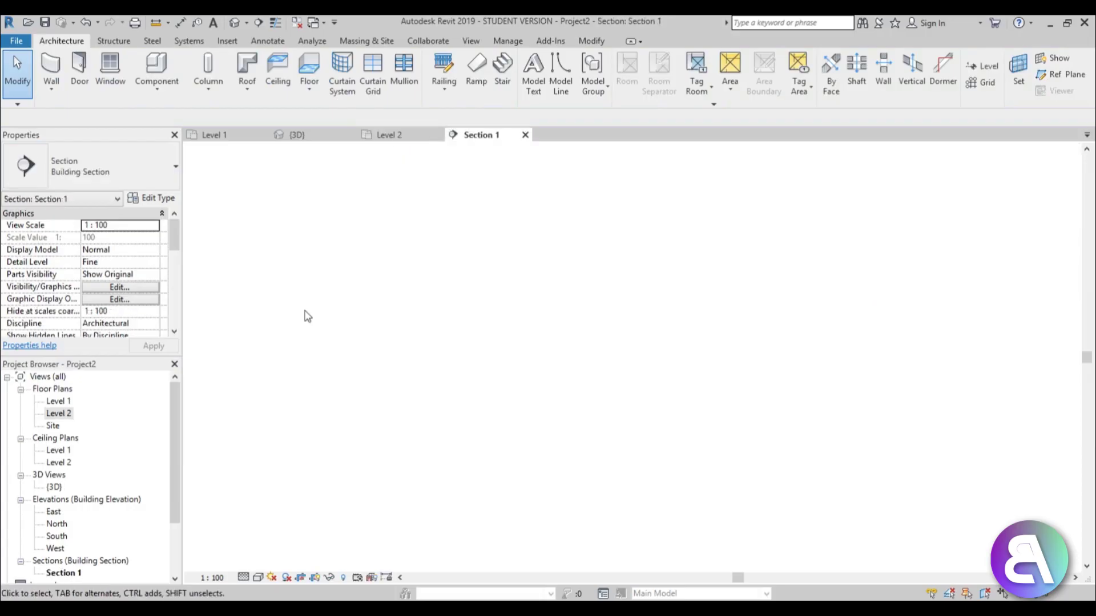
scroll(678, 435, up, 3)
middle_drag(678, 435, 605, 411)
click(522, 350)
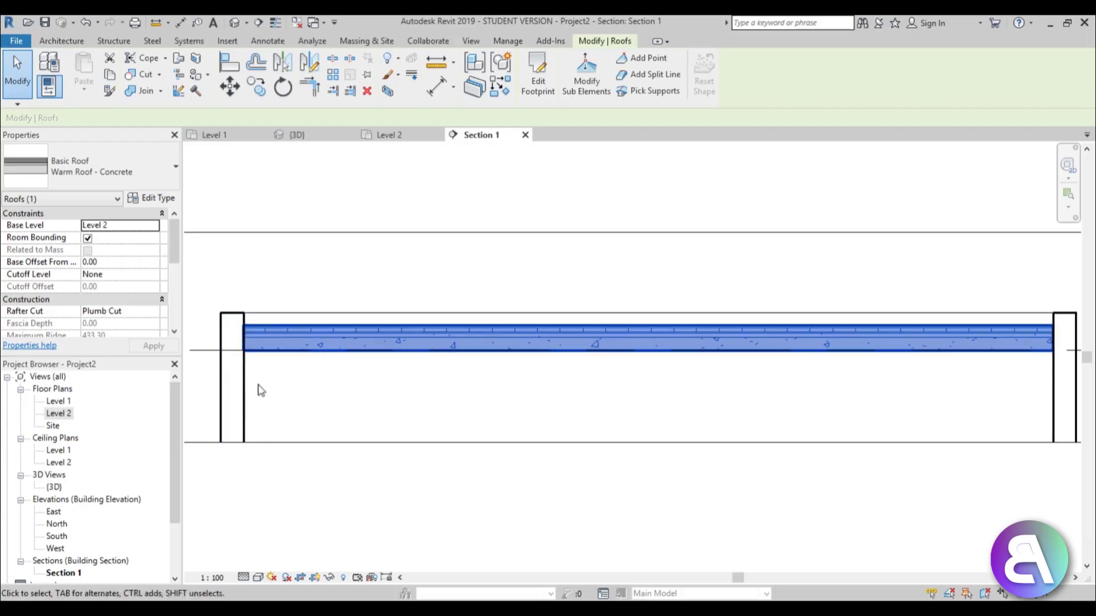
scroll(448, 377, down, 3)
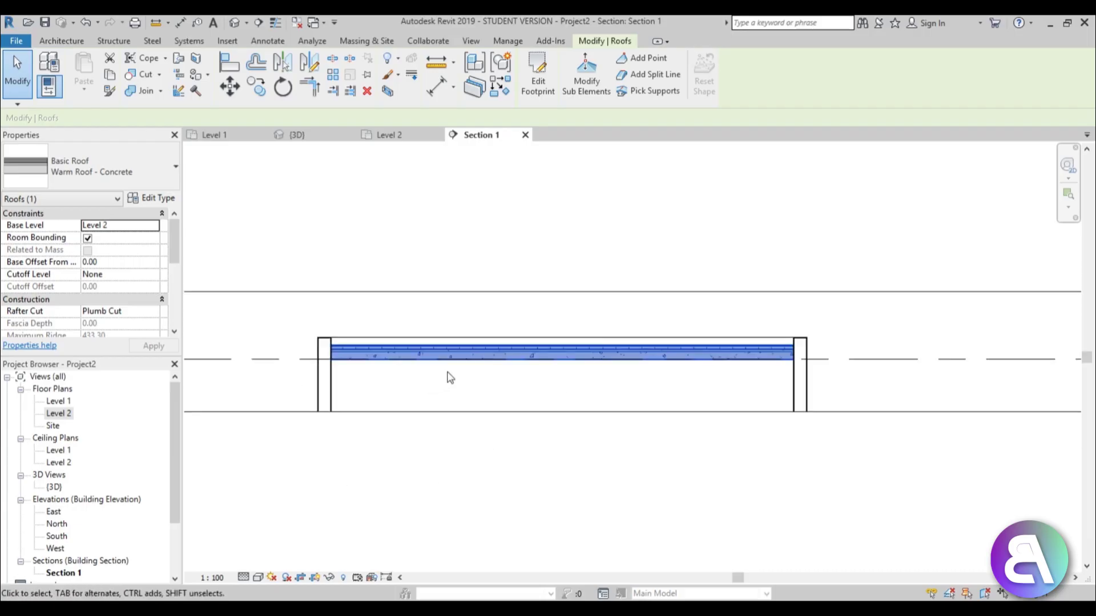
scroll(447, 368, up, 1)
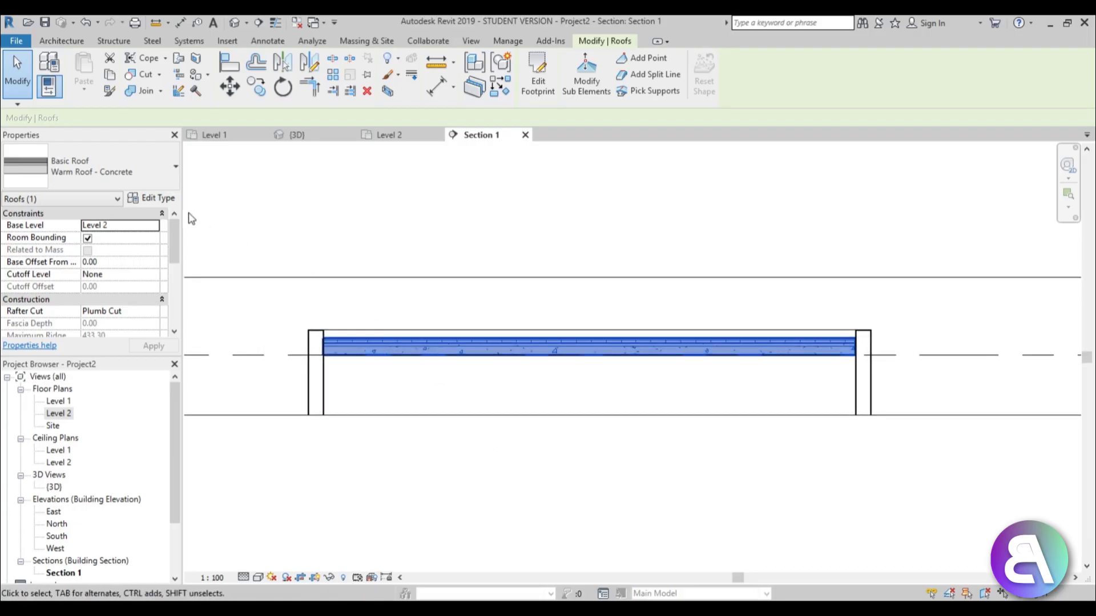
click(154, 199)
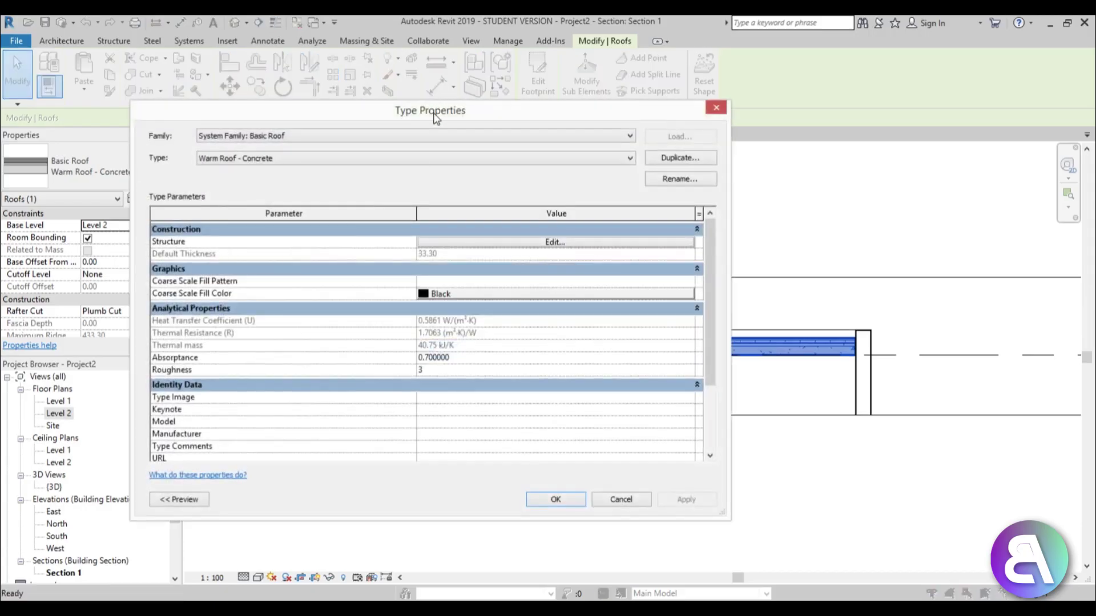
Tick Variable on the Warm Roof - Concrete structure layer and confirm the type changes.
drag(436, 117, 425, 79)
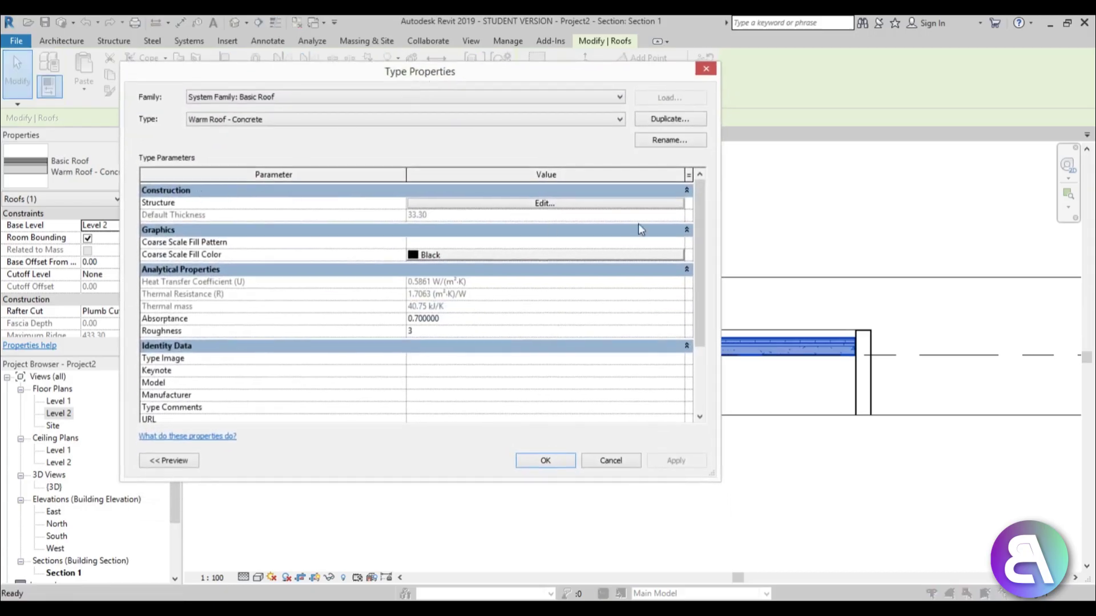
click(543, 205)
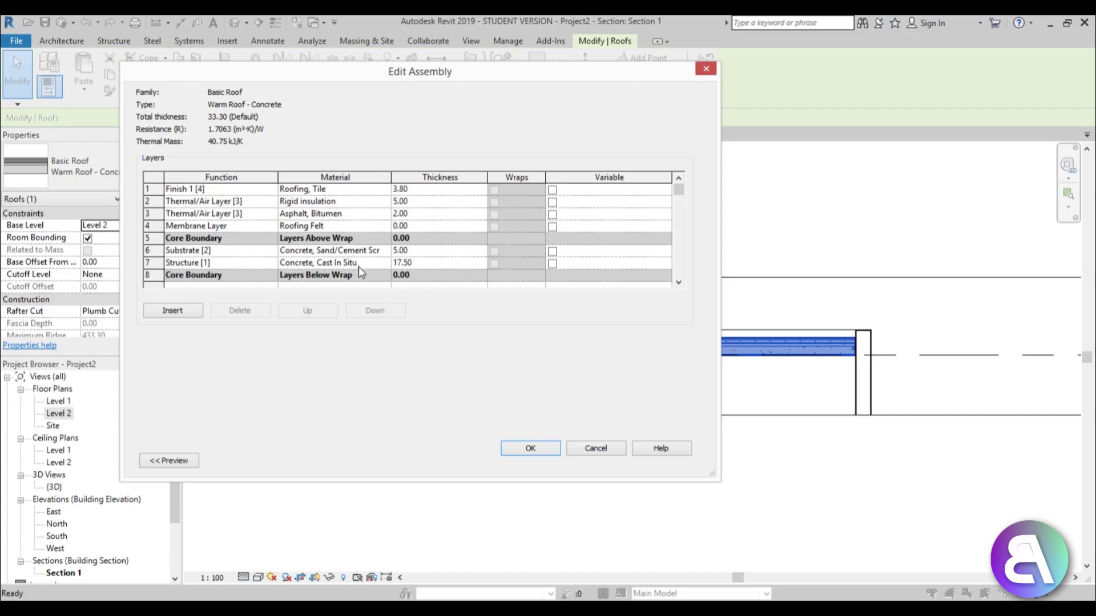
click(552, 263)
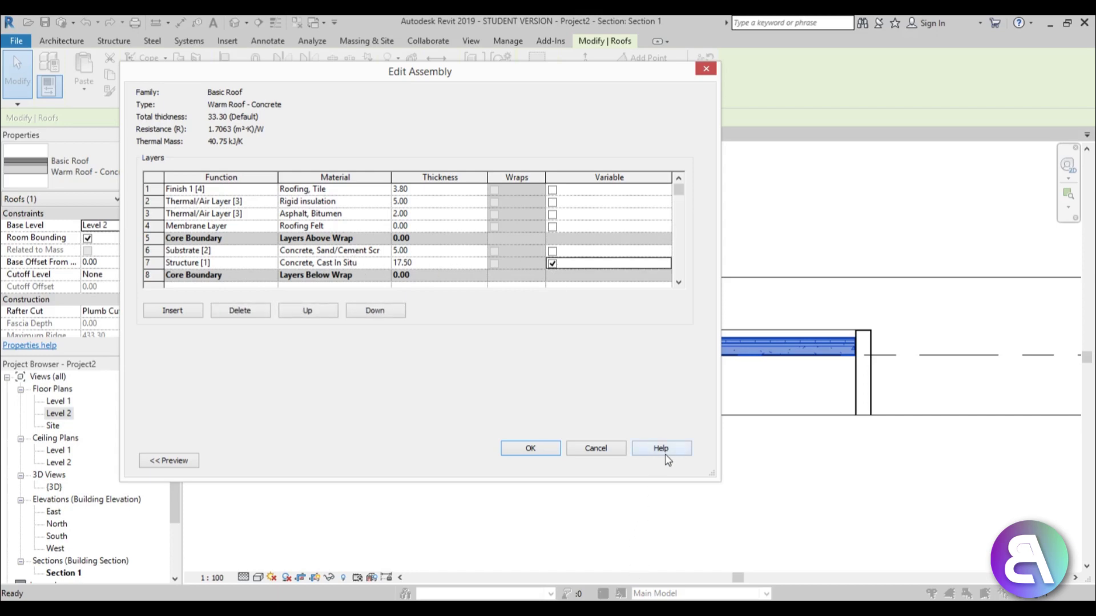
click(531, 449)
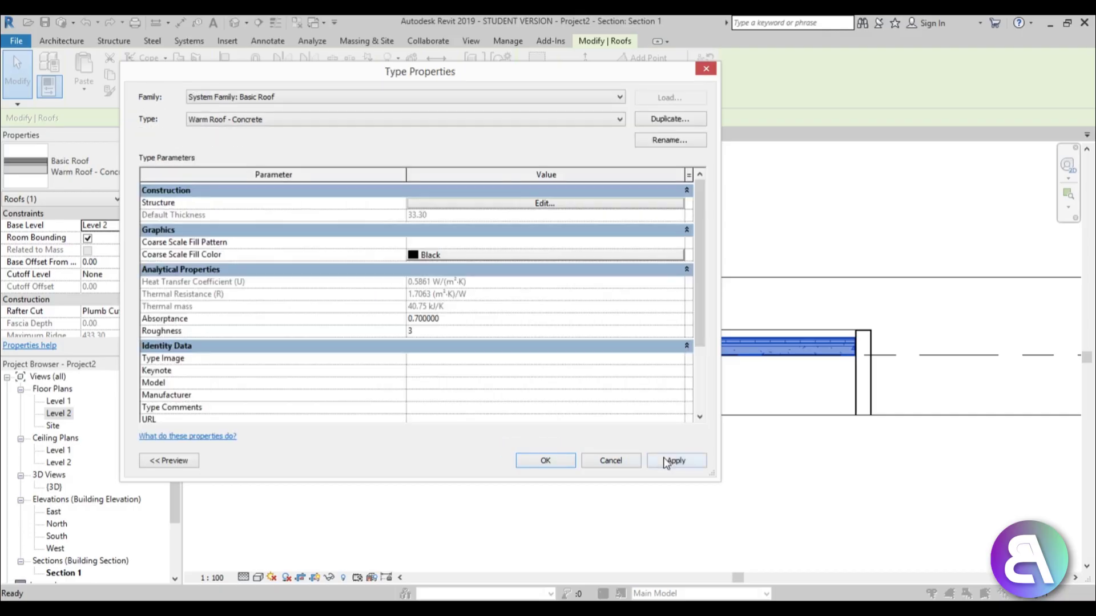
click(672, 460)
click(545, 461)
click(609, 468)
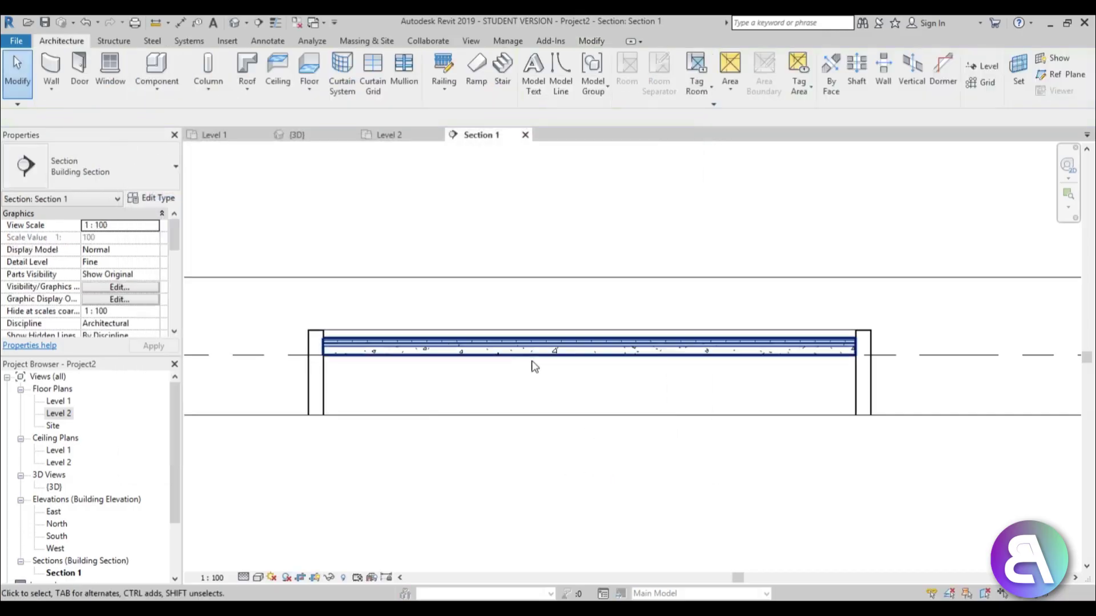
In the default 3D view, add a shape point at the centre of the concrete roof.
click(533, 365)
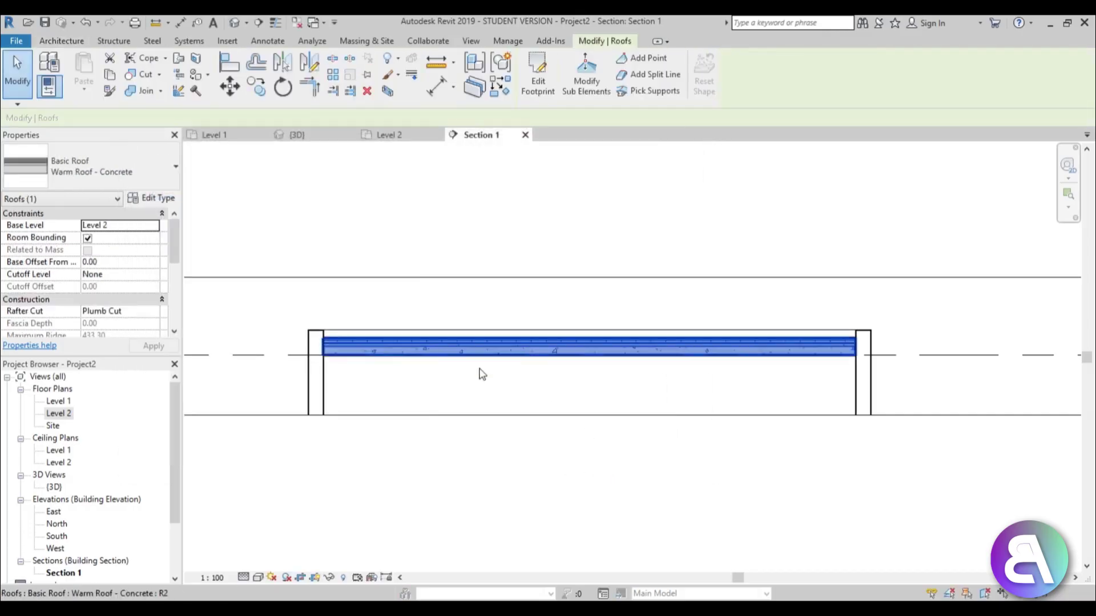
click(235, 27)
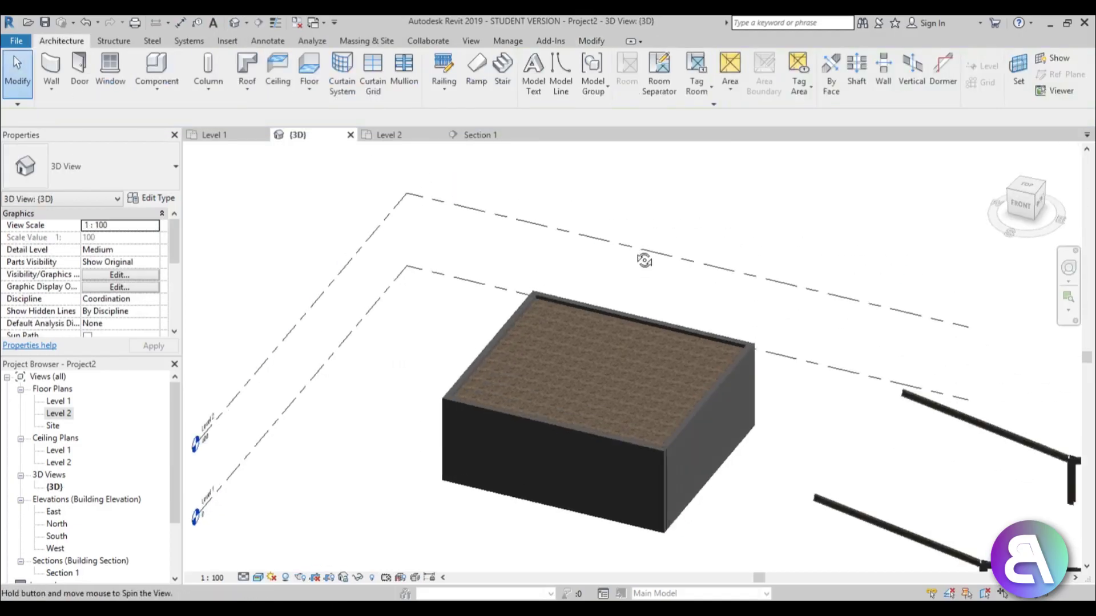
scroll(580, 368, up, 3)
click(588, 343)
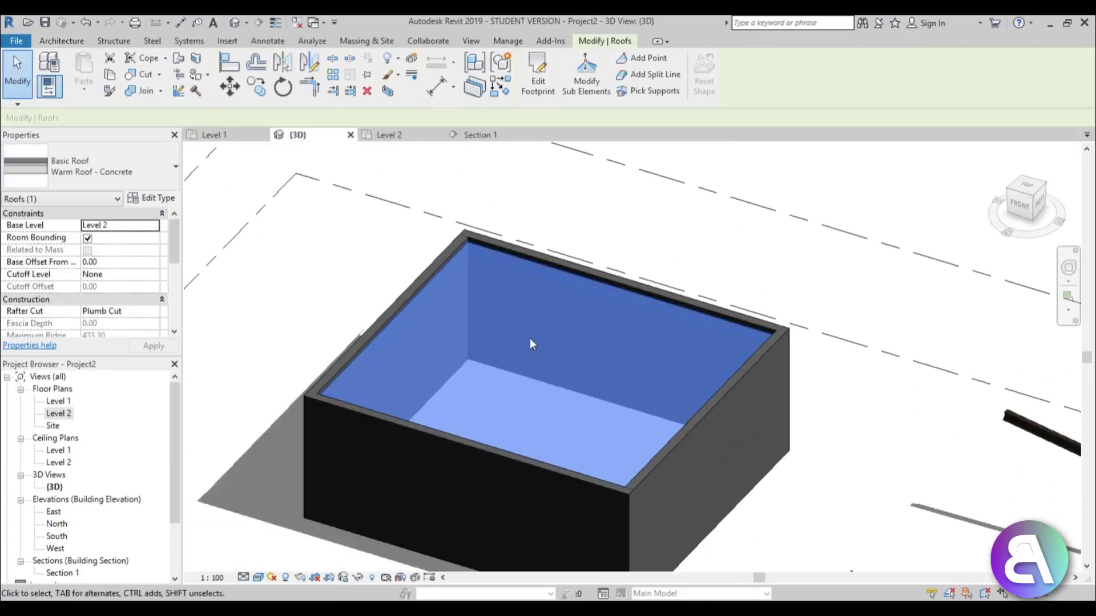
scroll(531, 343, up, 1)
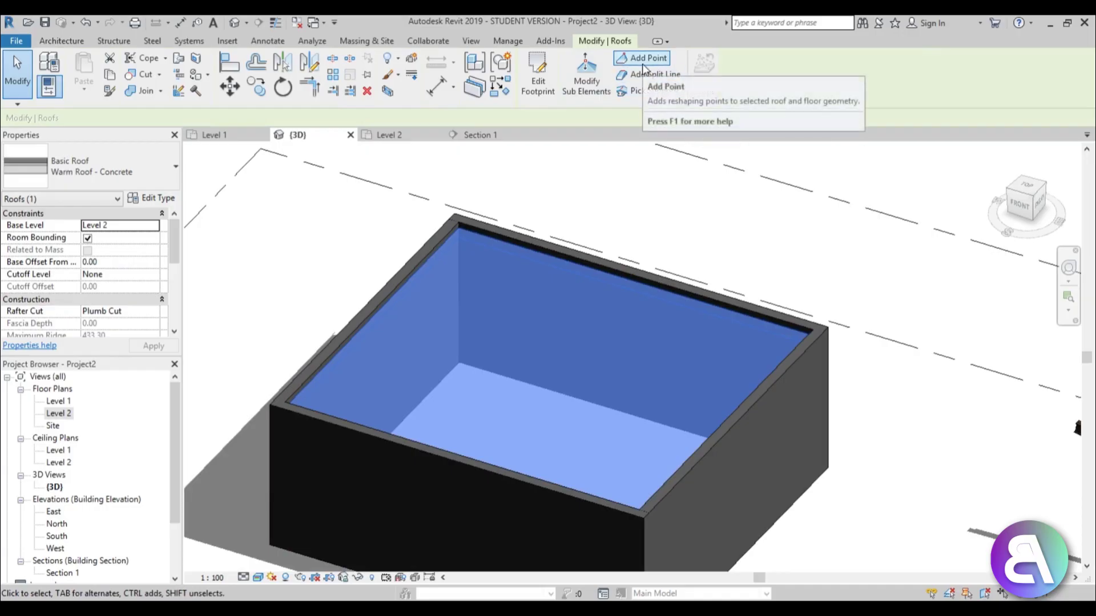
click(650, 76)
click(638, 59)
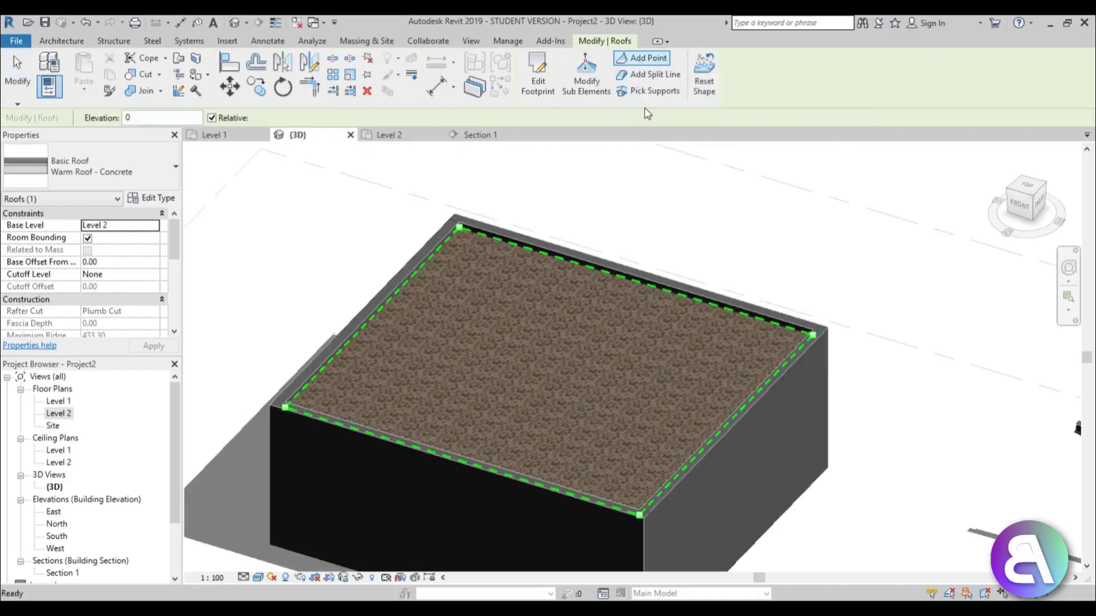
click(547, 376)
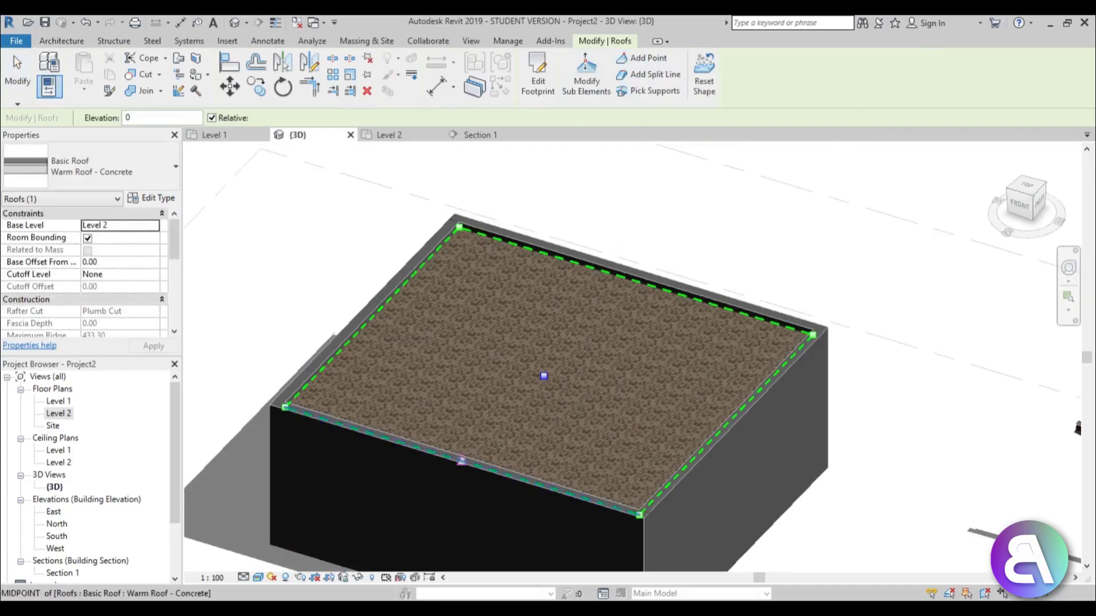
click(18, 77)
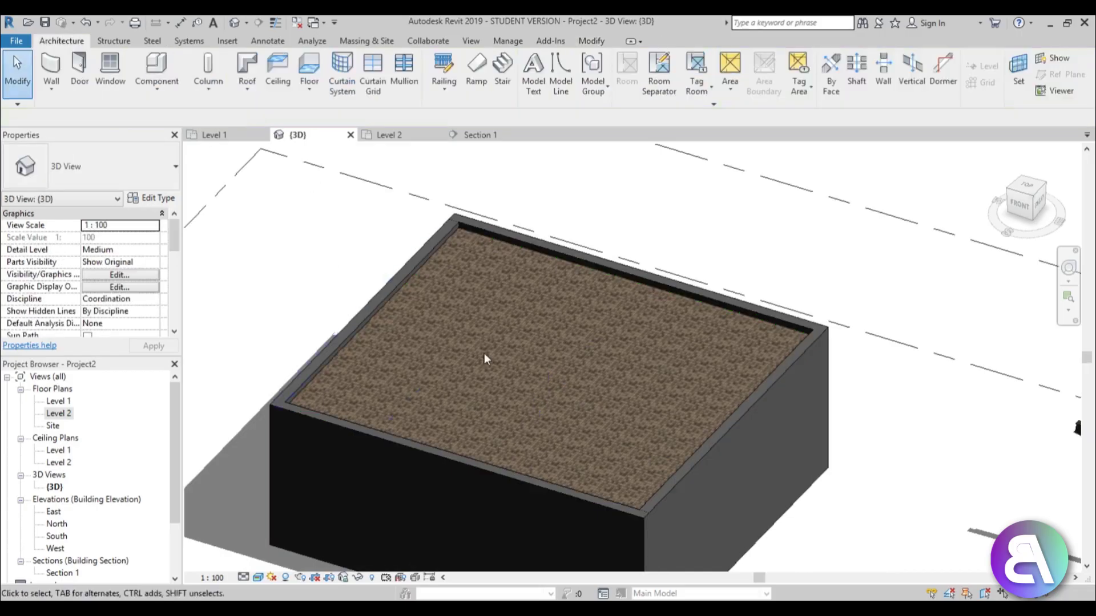
Lower the roof's centre point to an elevation of -10.
click(623, 268)
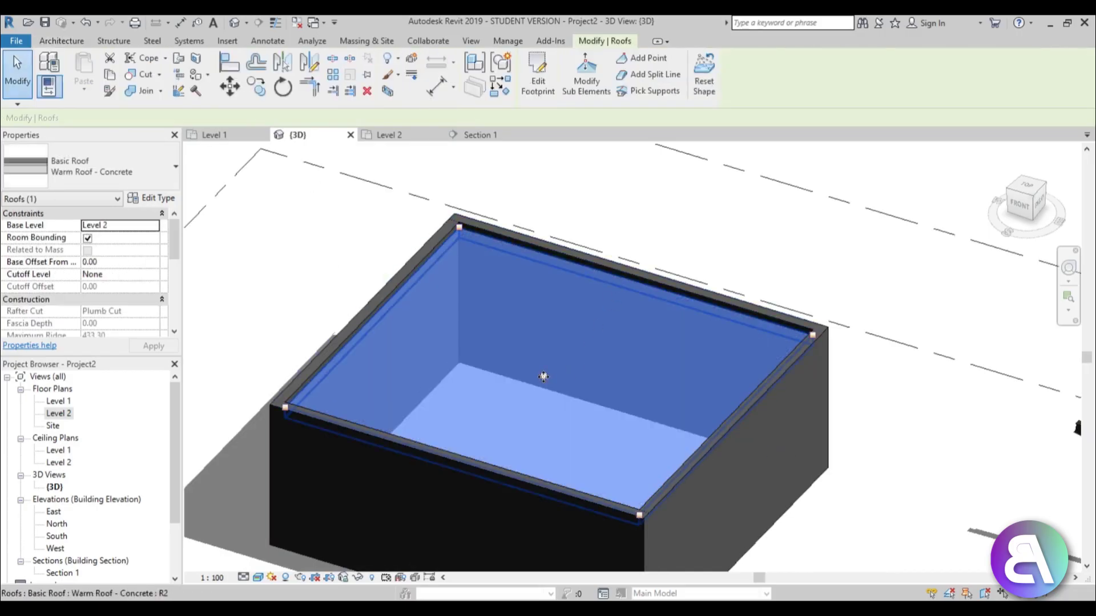
click(587, 85)
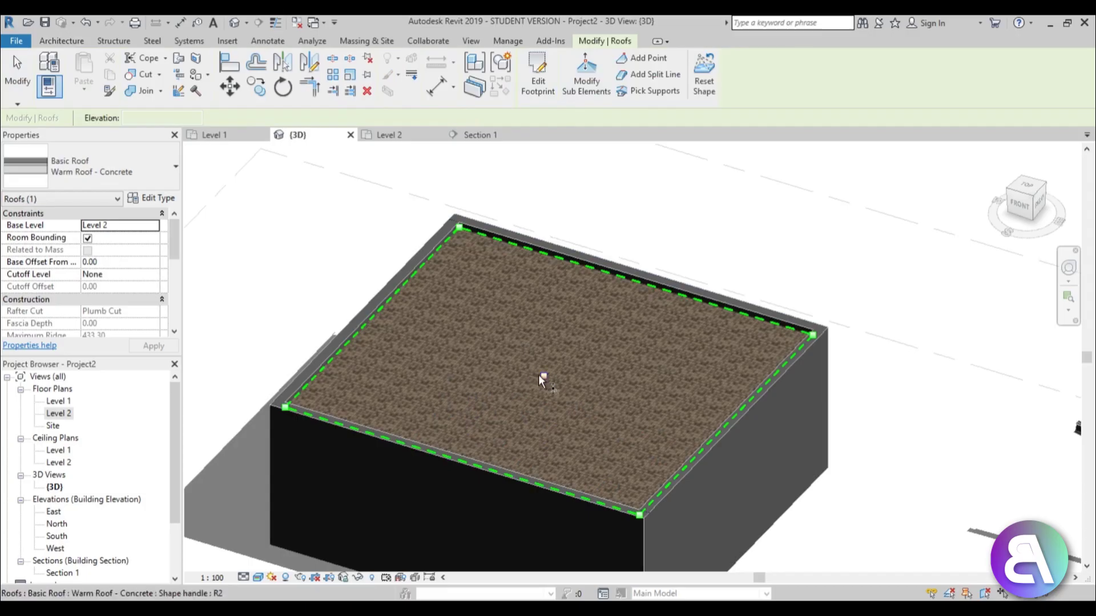
click(541, 377)
scroll(546, 383, up, 4)
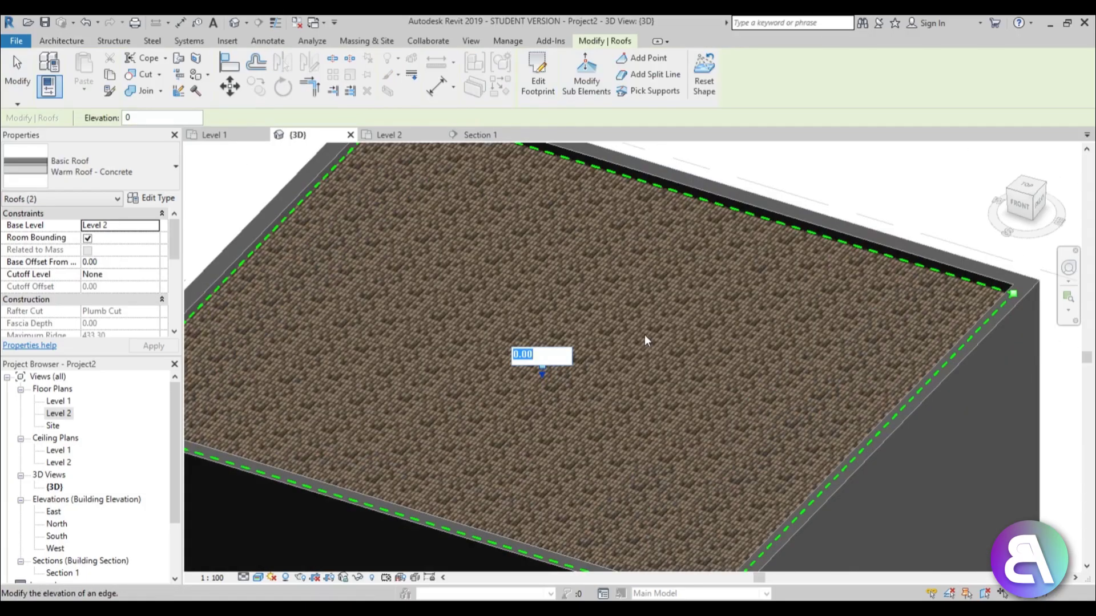
text(-10)
key(Return)
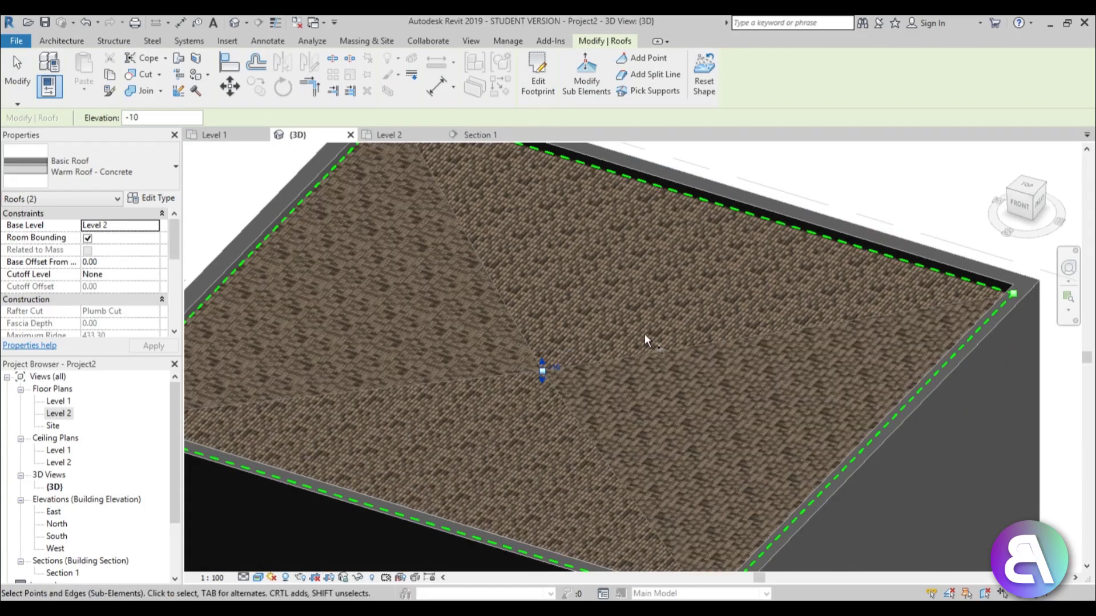
Switch the 3D view to Hidden Line style and finish the roof shape edit.
click(272, 577)
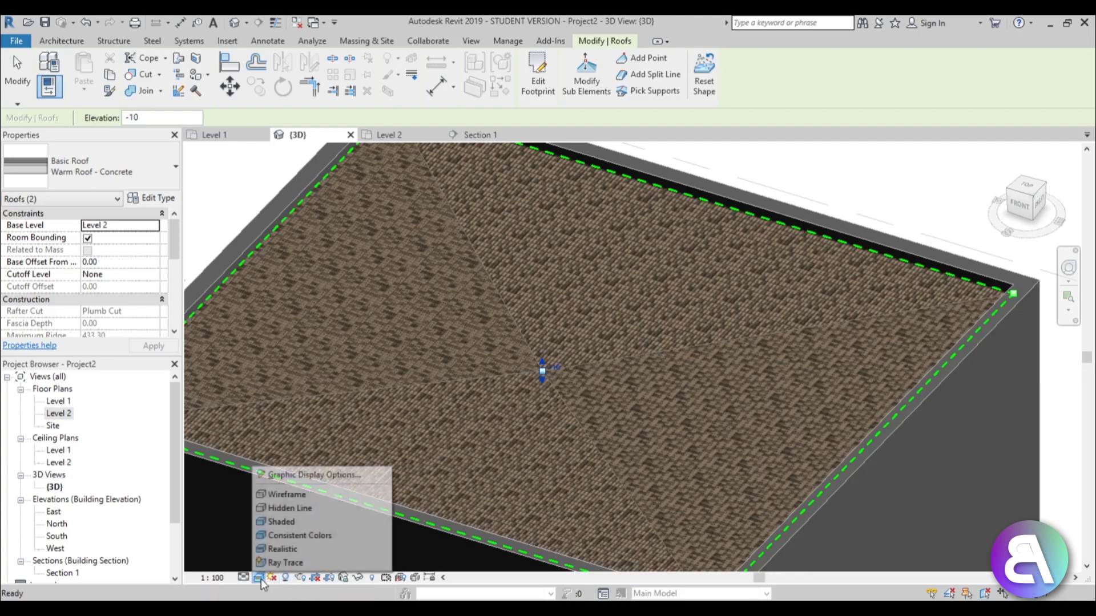
click(288, 508)
scroll(611, 367, down, 3)
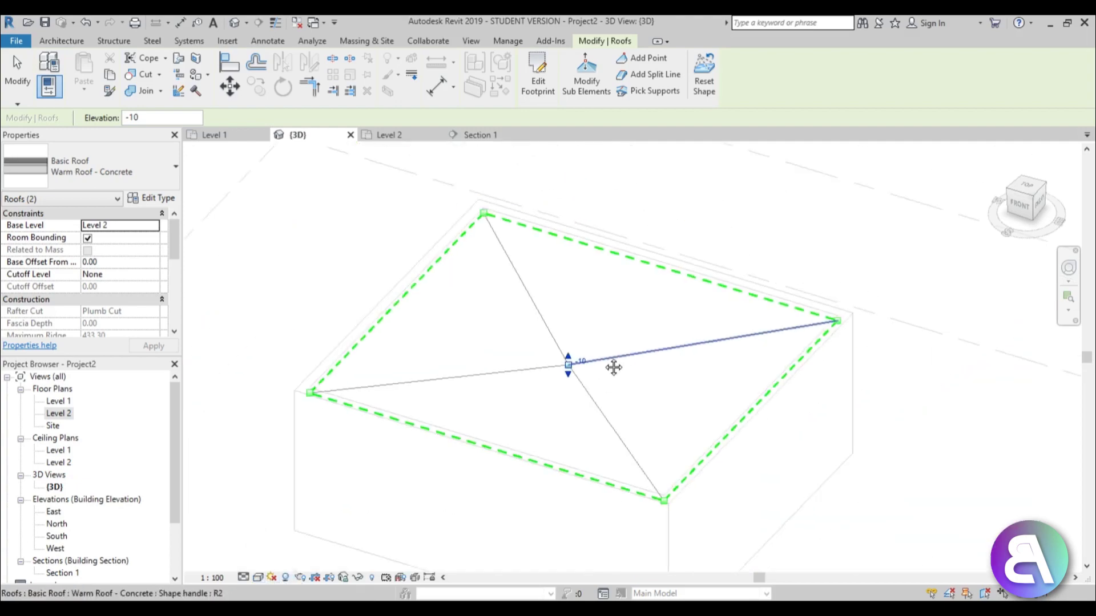
shift+middle_drag(611, 367, 570, 367)
scroll(570, 367, up, 4)
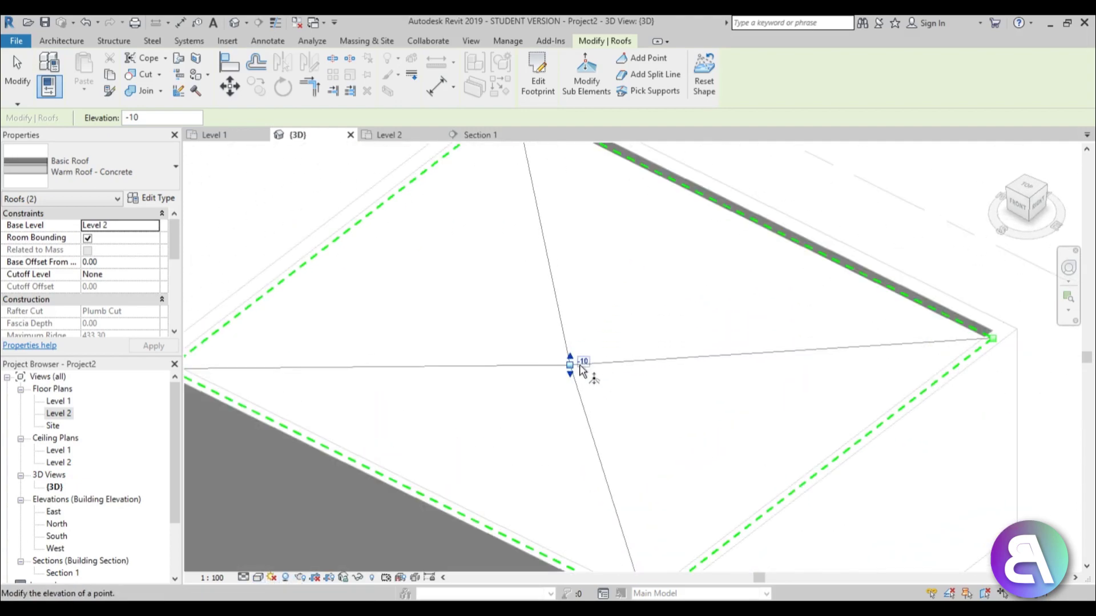
click(13, 82)
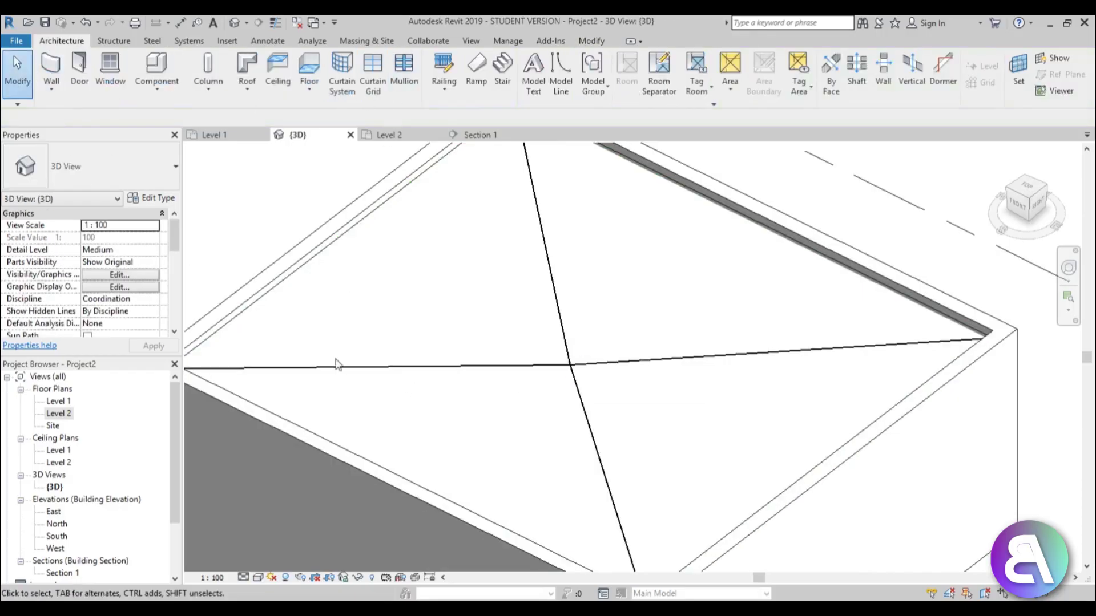
scroll(173, 487, down, 1)
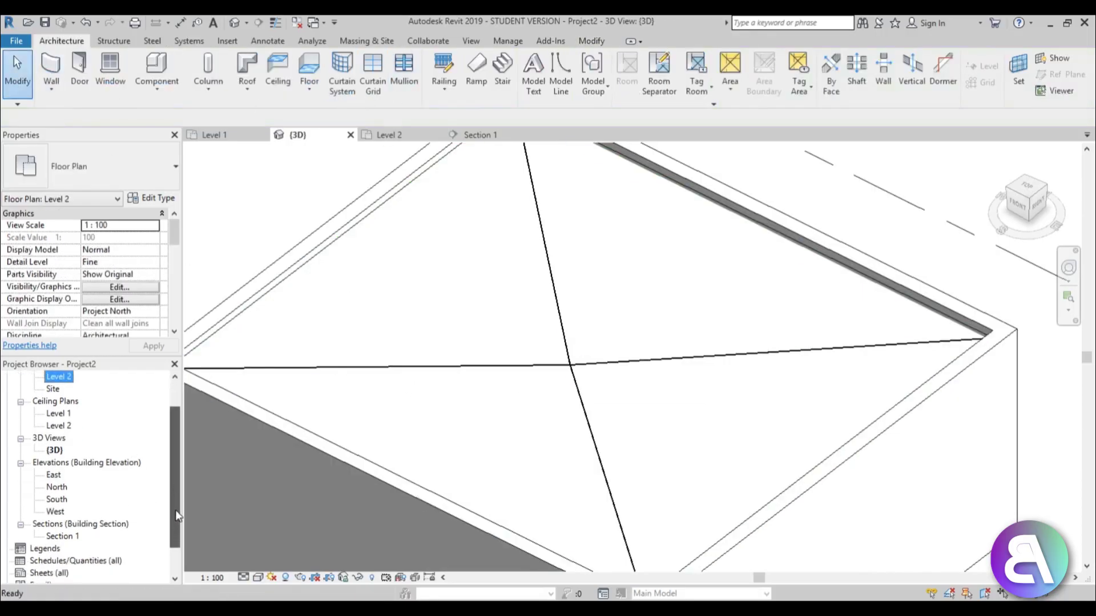
double_click(64, 536)
scroll(571, 371, up, 1)
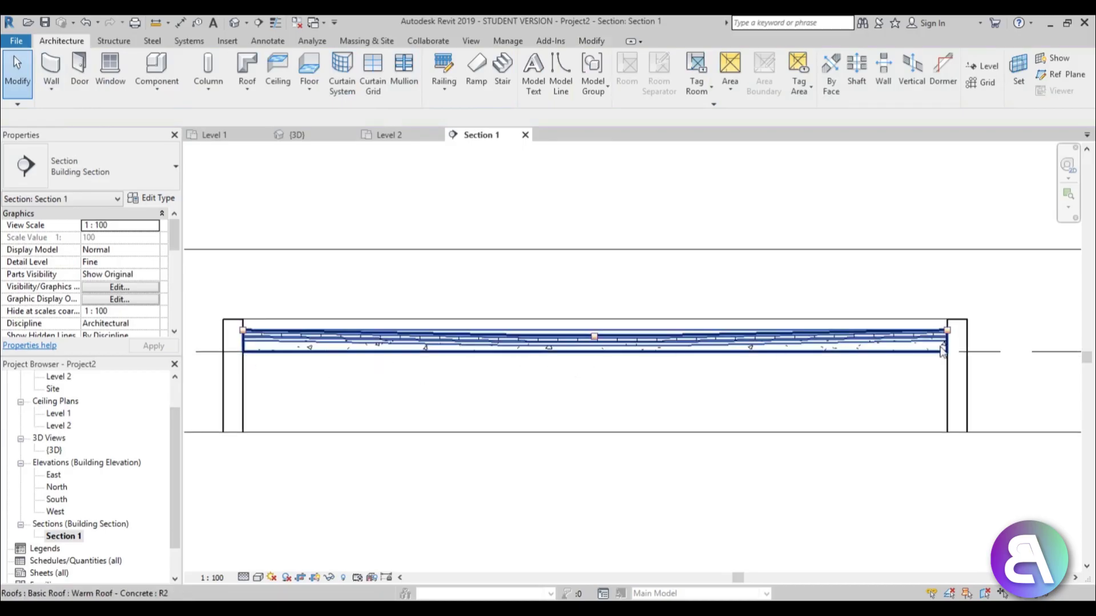
scroll(736, 333, up, 1)
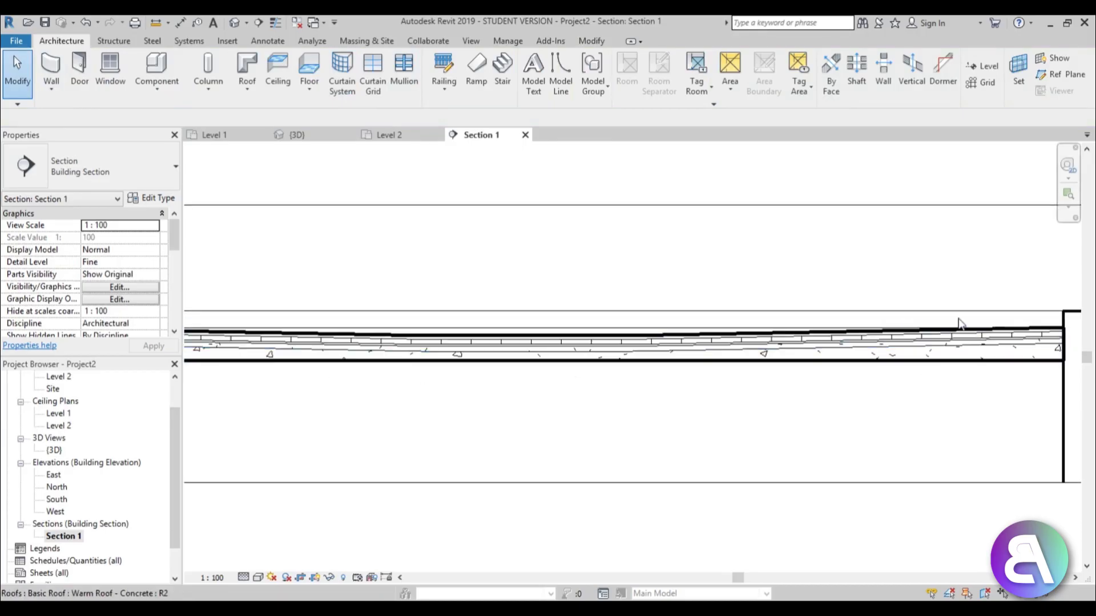
scroll(1035, 315, down, 1)
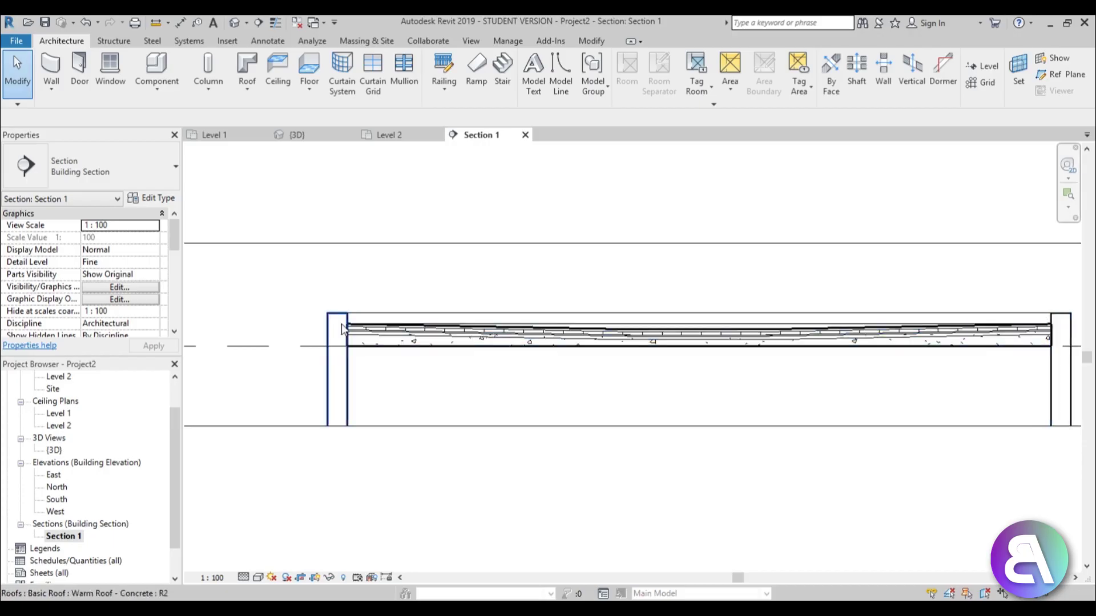
scroll(733, 328, up, 2)
middle_drag(701, 337, 440, 355)
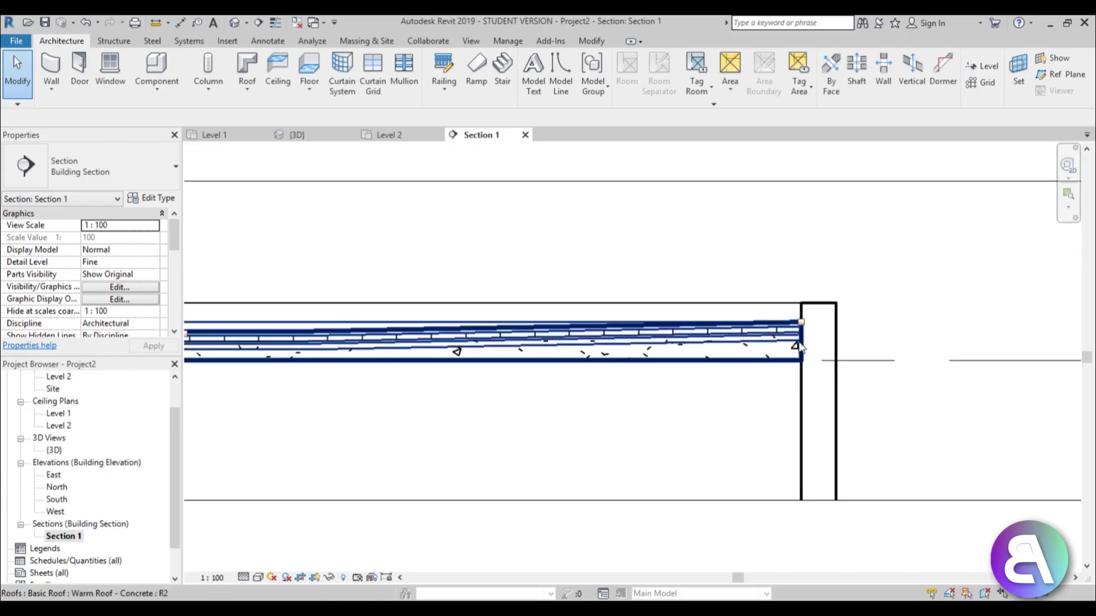
scroll(772, 355, up, 1)
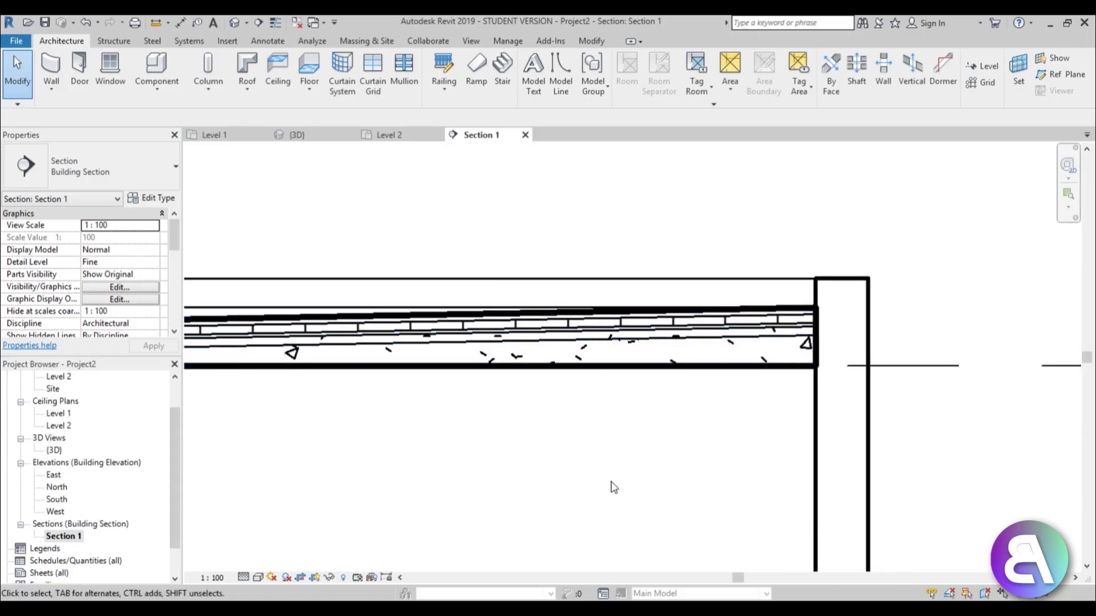
click(547, 366)
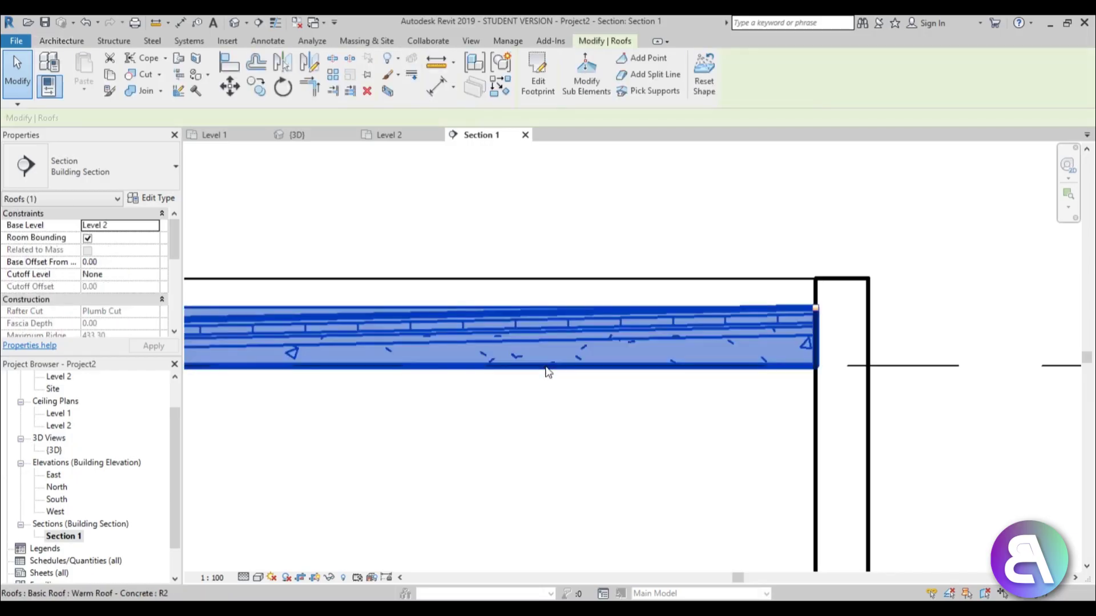
scroll(540, 457, down, 1)
middle_drag(541, 458, 936, 372)
scroll(838, 384, down, 2)
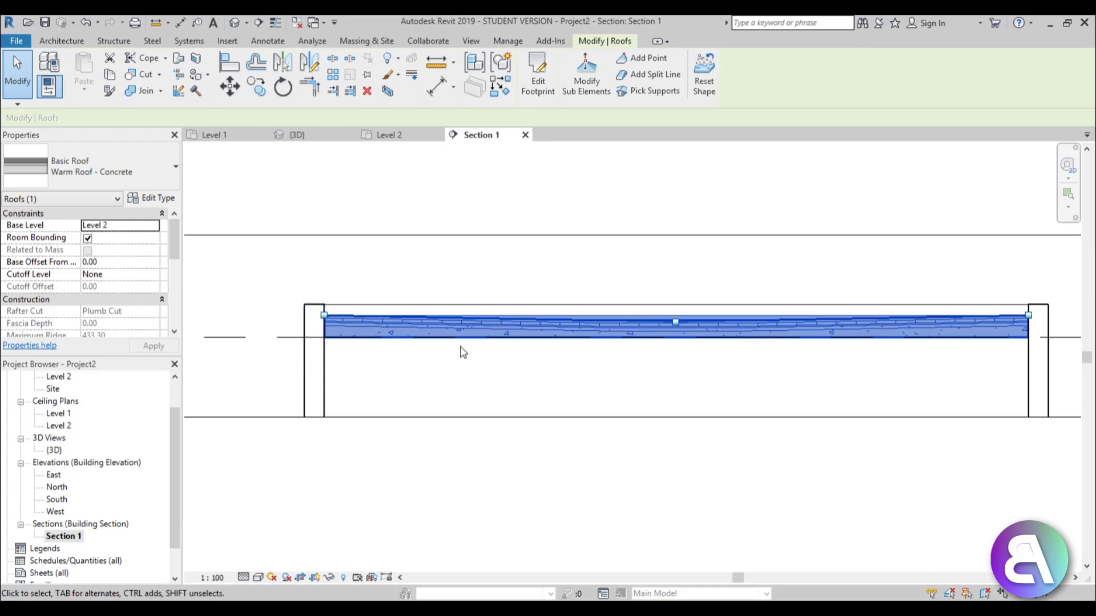
scroll(325, 319, up, 2)
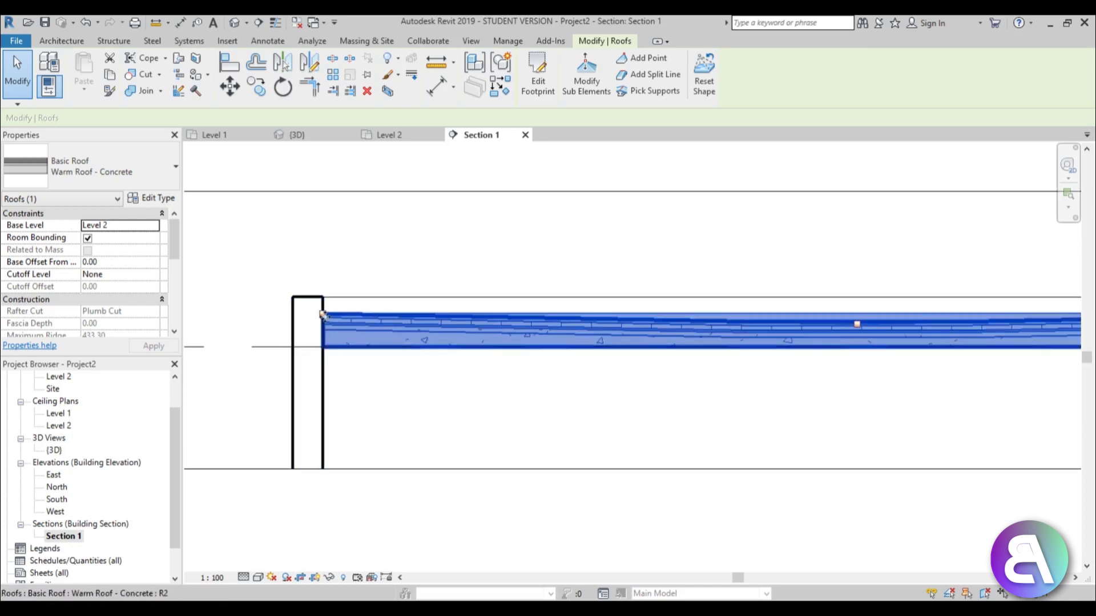
scroll(808, 328, down, 1)
middle_drag(808, 328, 652, 330)
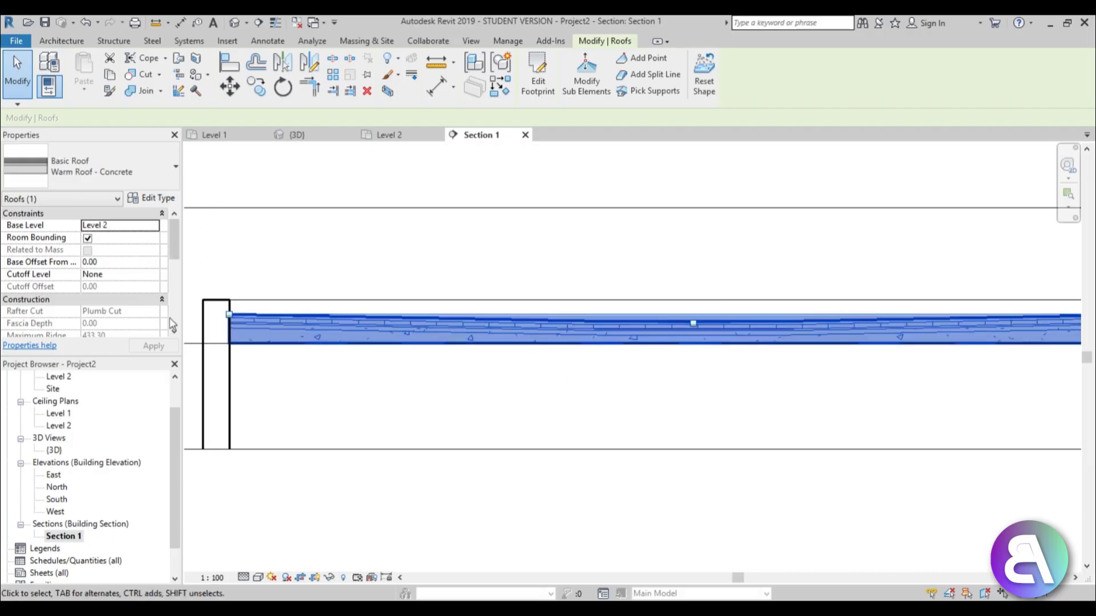
In the 3D view, reset the Warm Roof - Concrete's shape so it is flat.
click(235, 23)
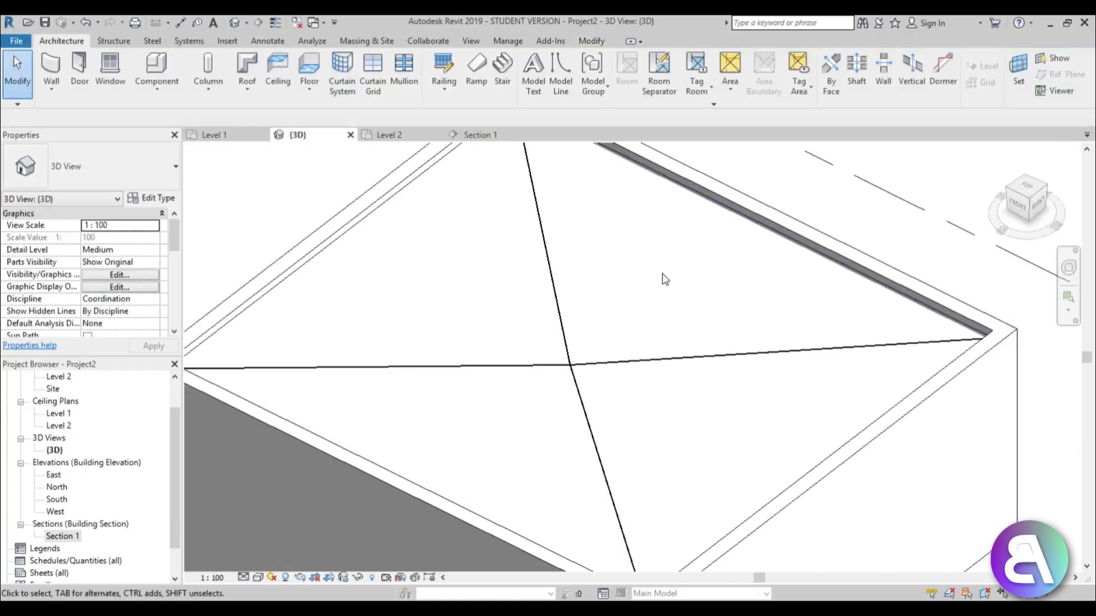
click(558, 245)
scroll(557, 229, down, 1)
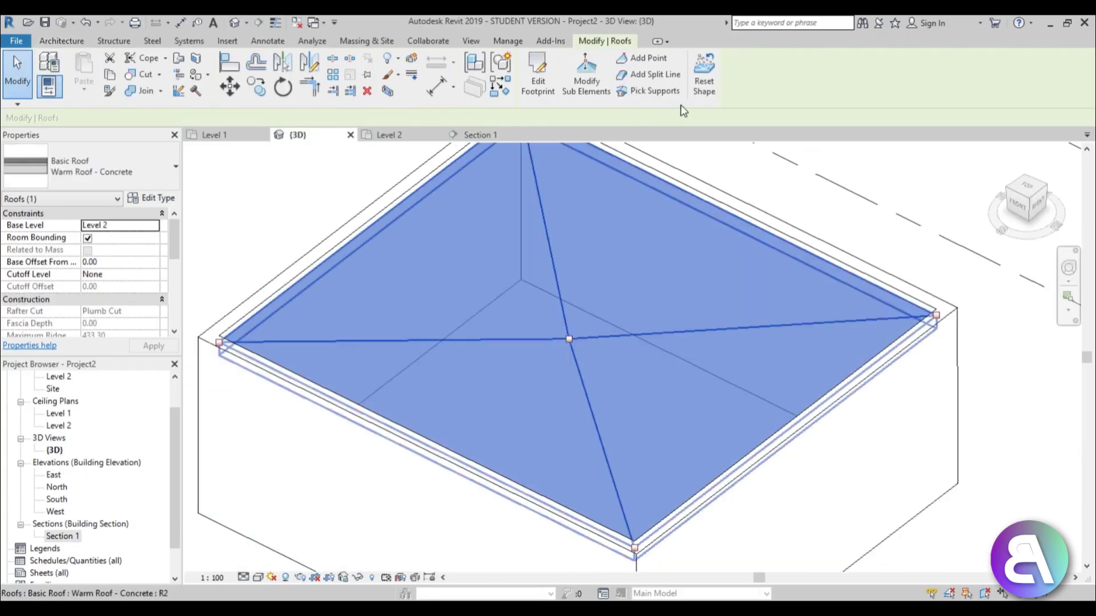
click(703, 91)
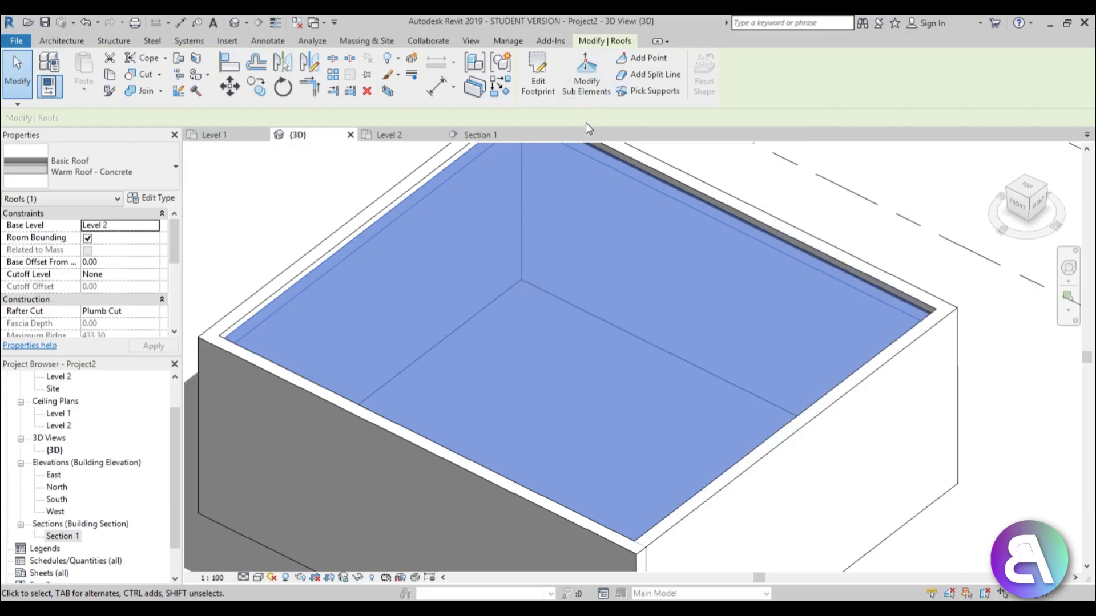
Add a split line across the roof from the top edge to the opposite edge.
click(644, 76)
click(695, 198)
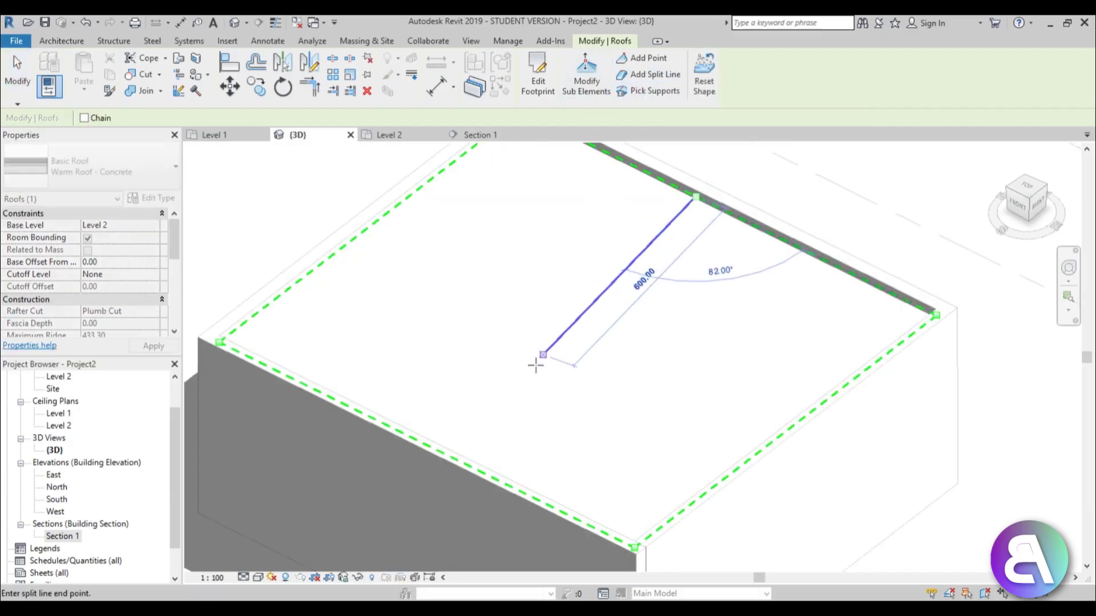
click(435, 439)
key(Escape)
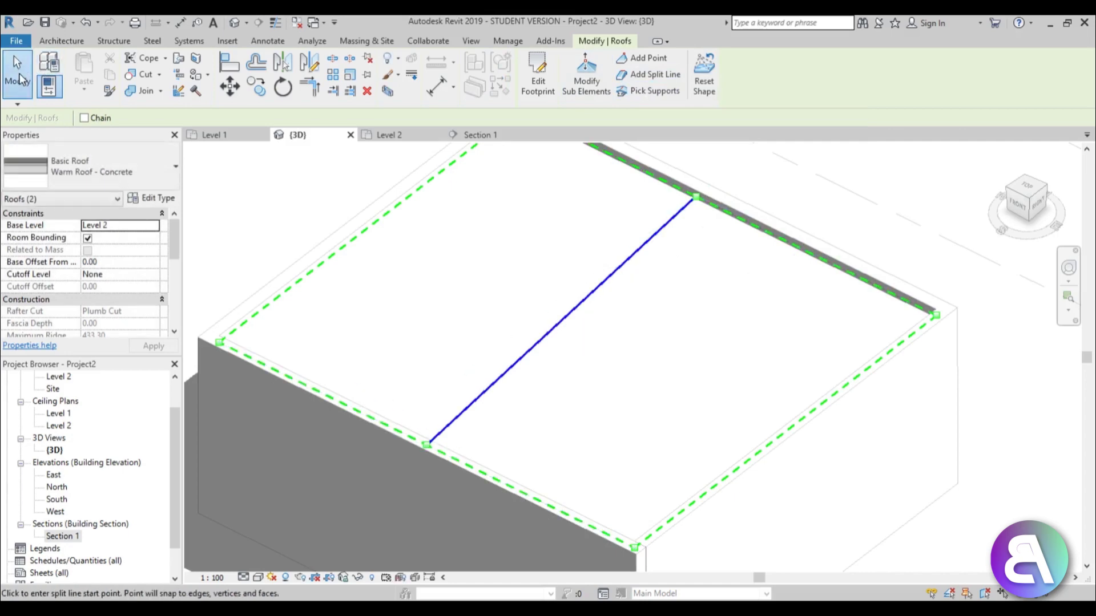
key(Escape)
Lower the new split line's elevation to -10.
click(570, 319)
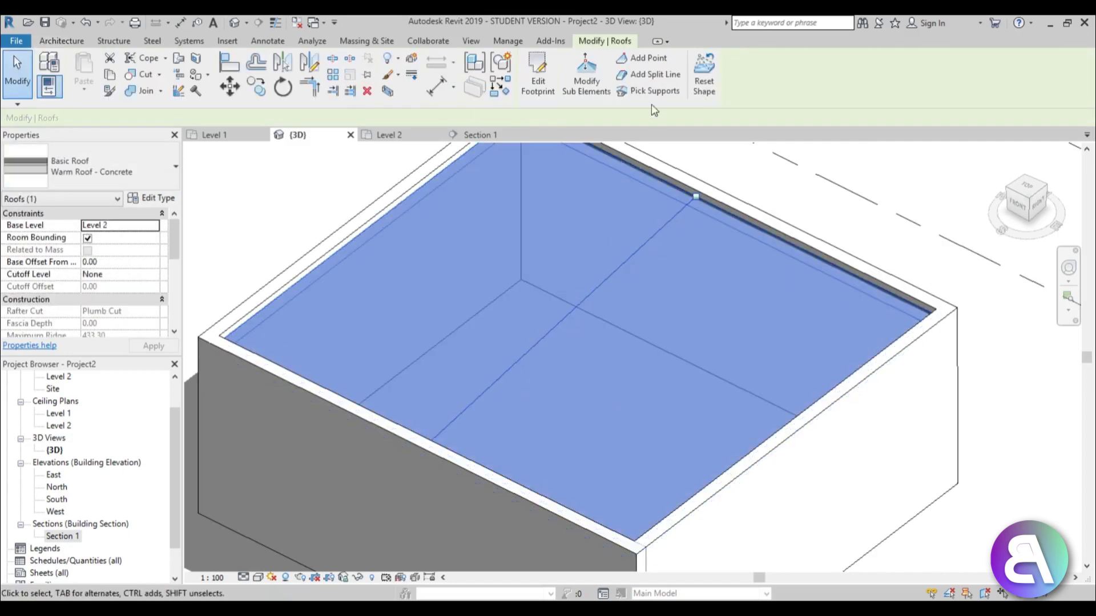
click(586, 74)
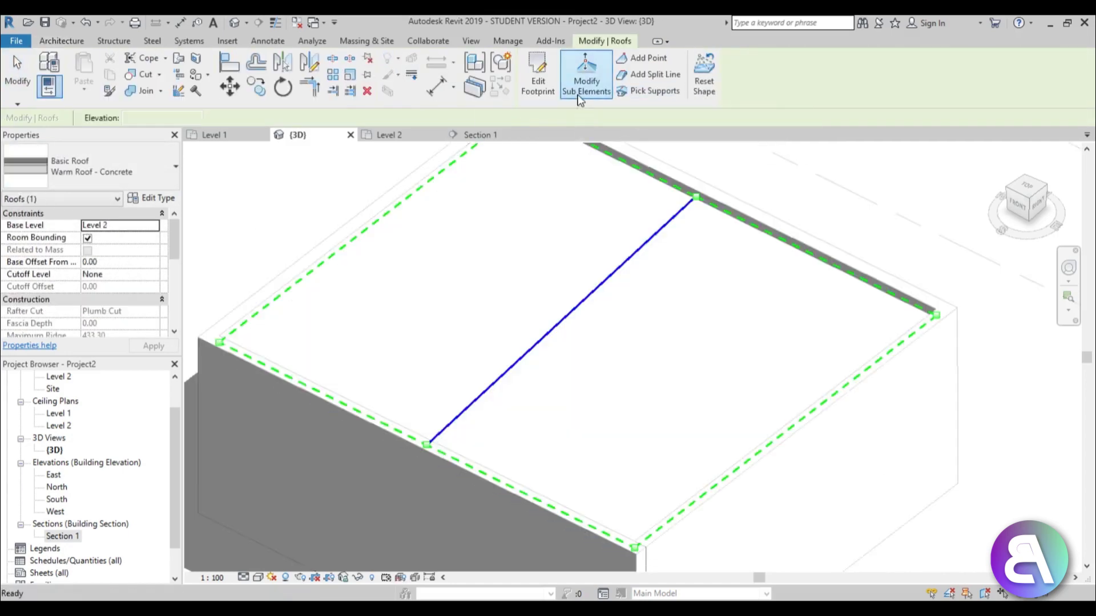
click(568, 314)
click(562, 314)
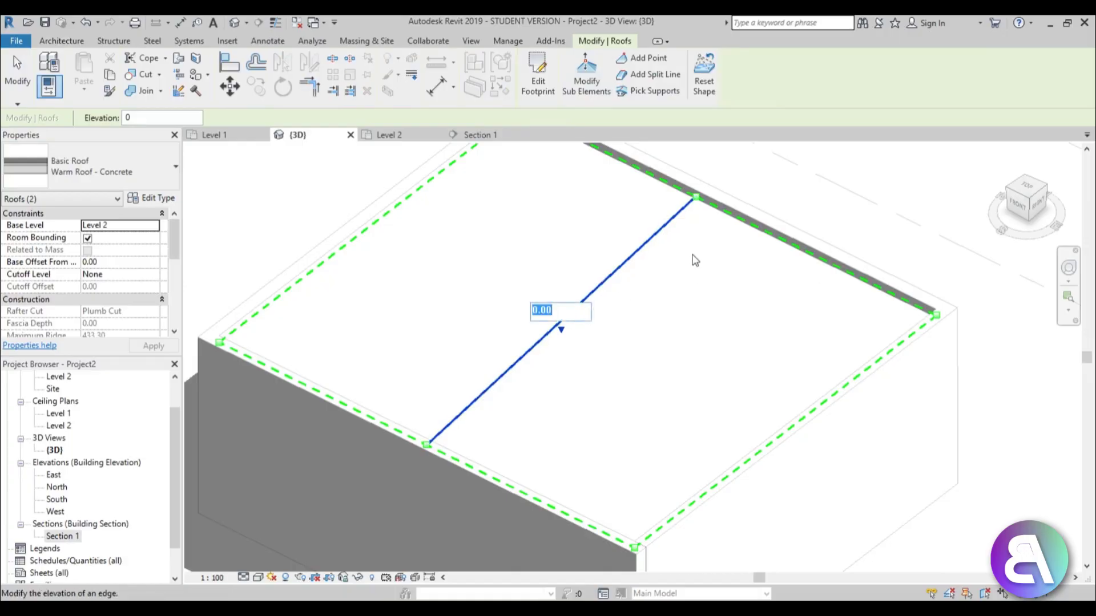
text(-10)
key(Return)
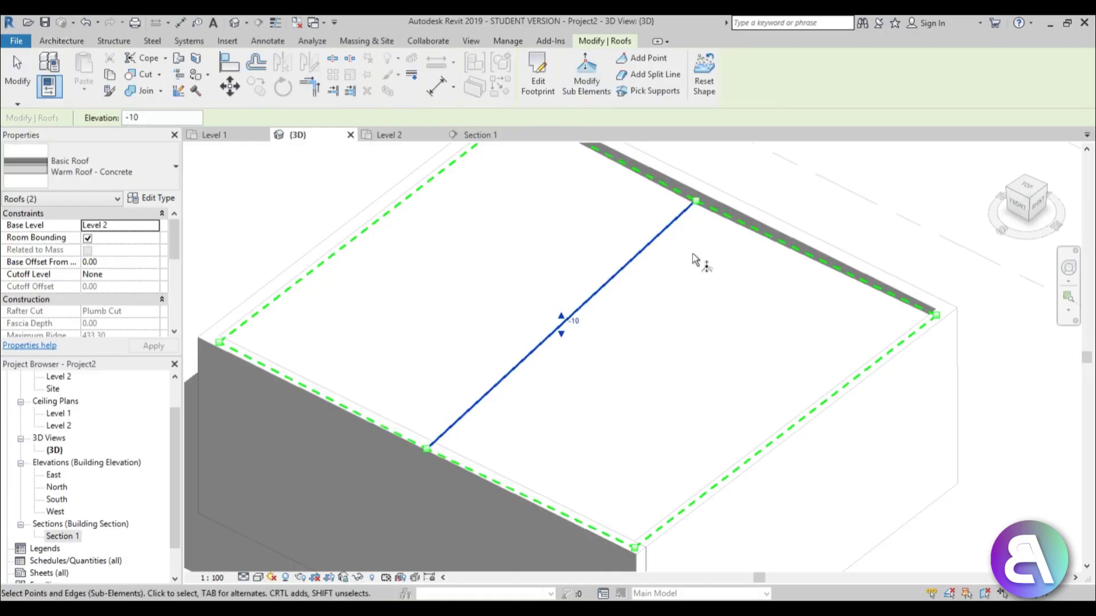
key(Escape)
key(Escape)
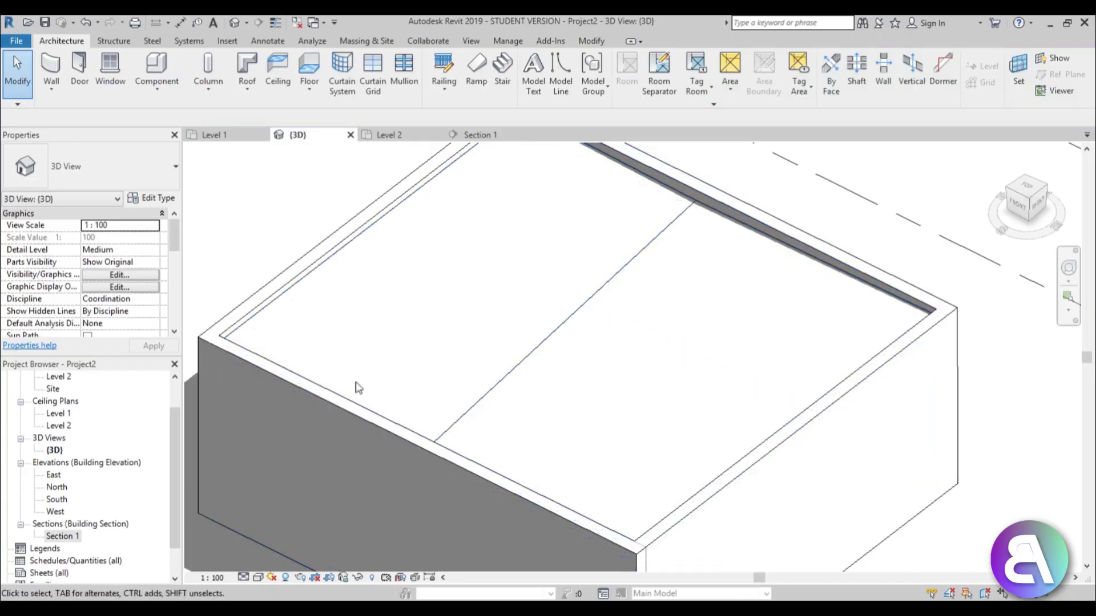
In Section 1, reset the warm concrete roof to a flat slab, then return to the default 3D view.
double_click(59, 536)
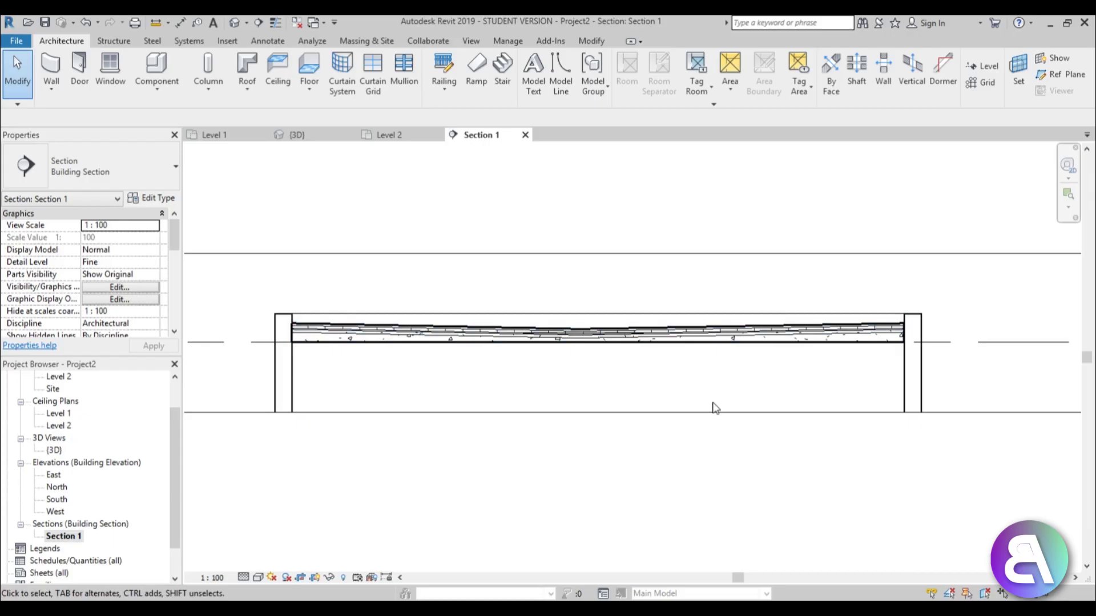
click(689, 340)
middle_drag(692, 403, 674, 400)
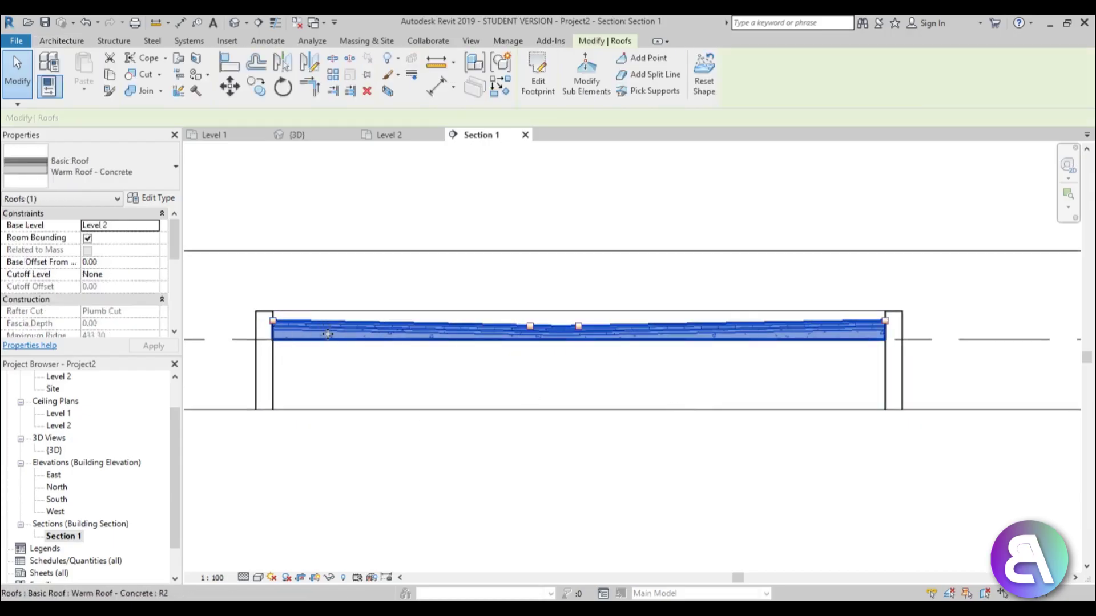
click(704, 82)
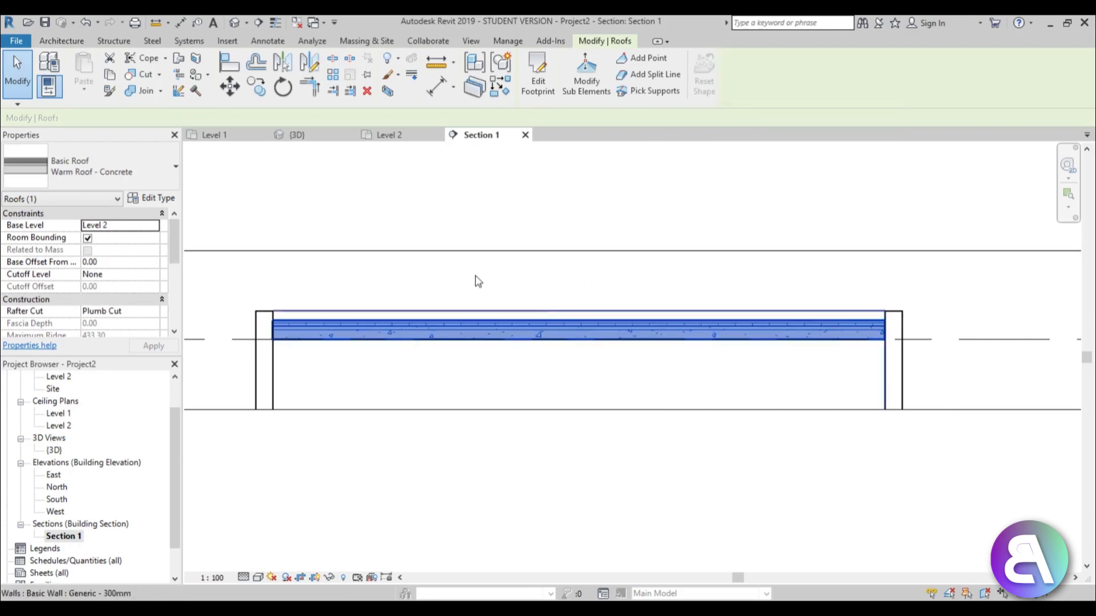
click(234, 23)
scroll(514, 343, down, 3)
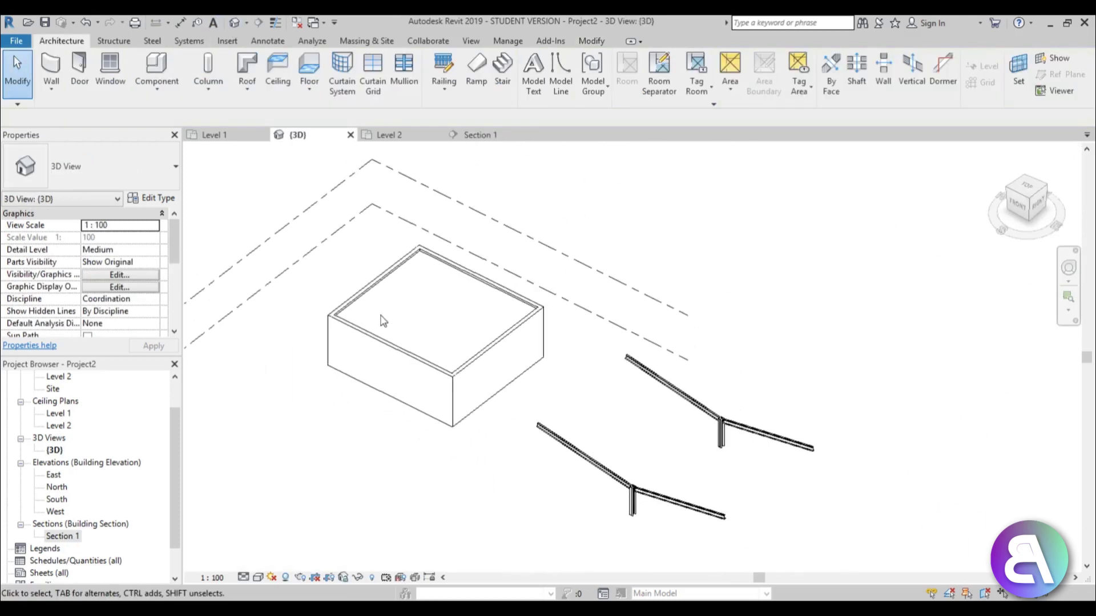
Orbit and pan around the V-shaped beams and columns, then open the Level 2 floor plan.
scroll(269, 221, up, 5)
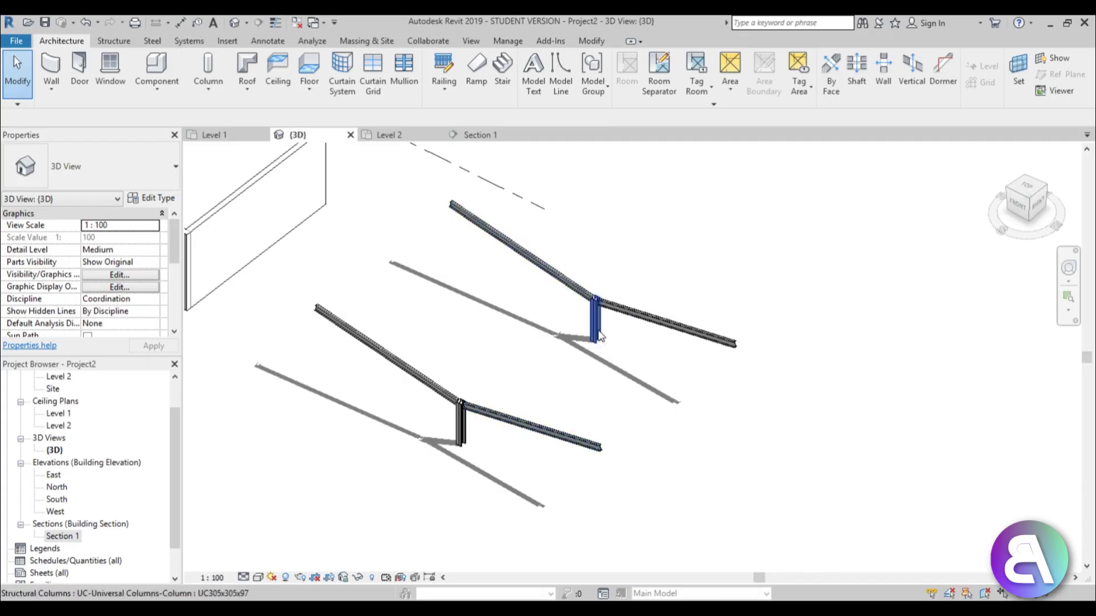
shift+middle_drag(575, 375, 457, 273)
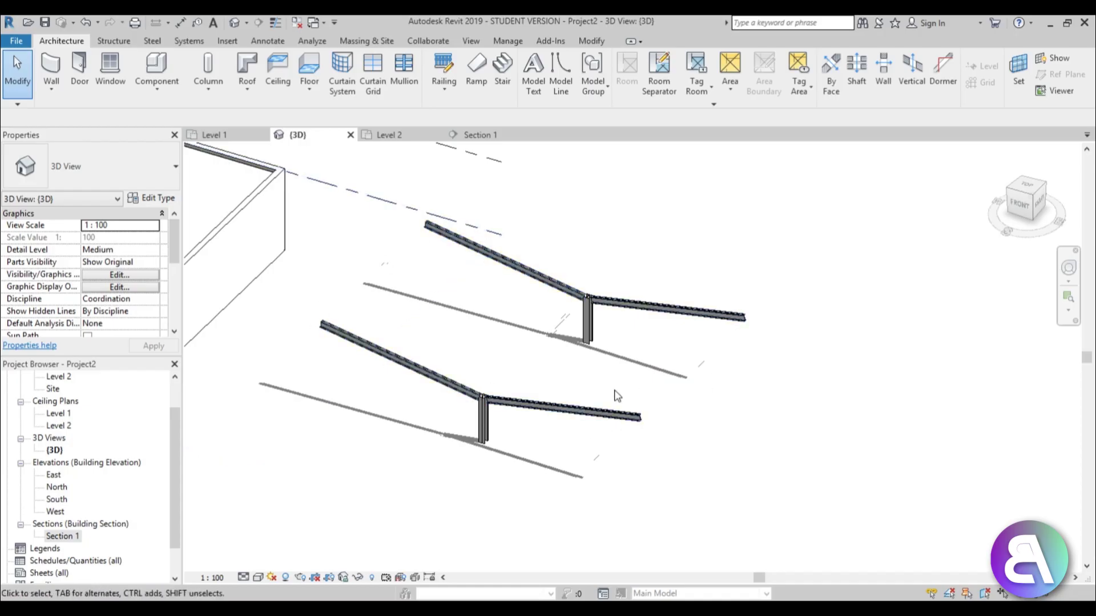
middle_drag(611, 390, 615, 381)
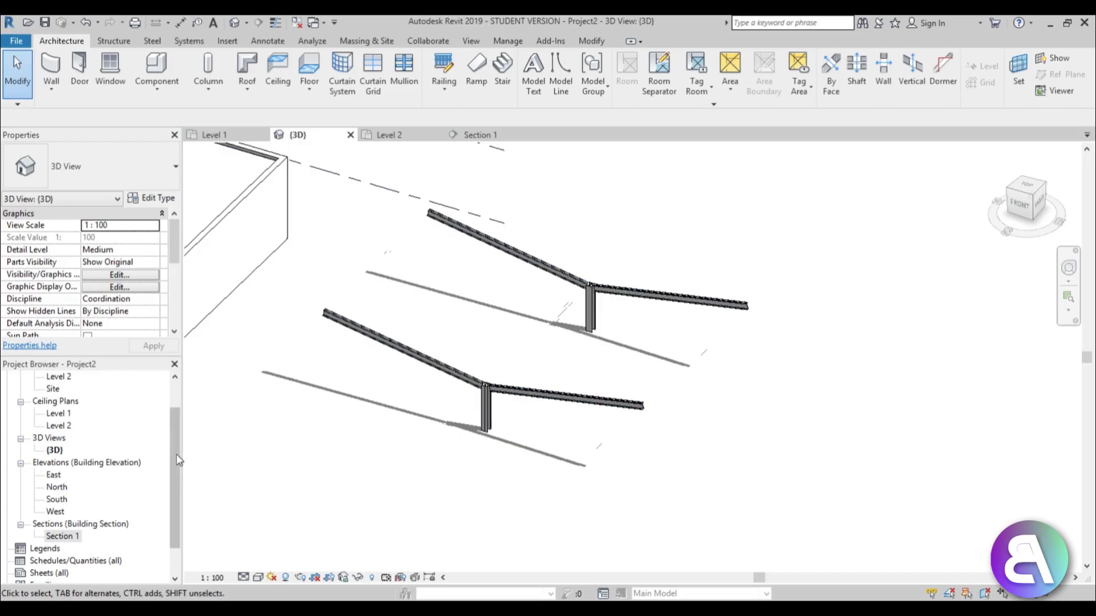
scroll(174, 434, up, 2)
double_click(67, 415)
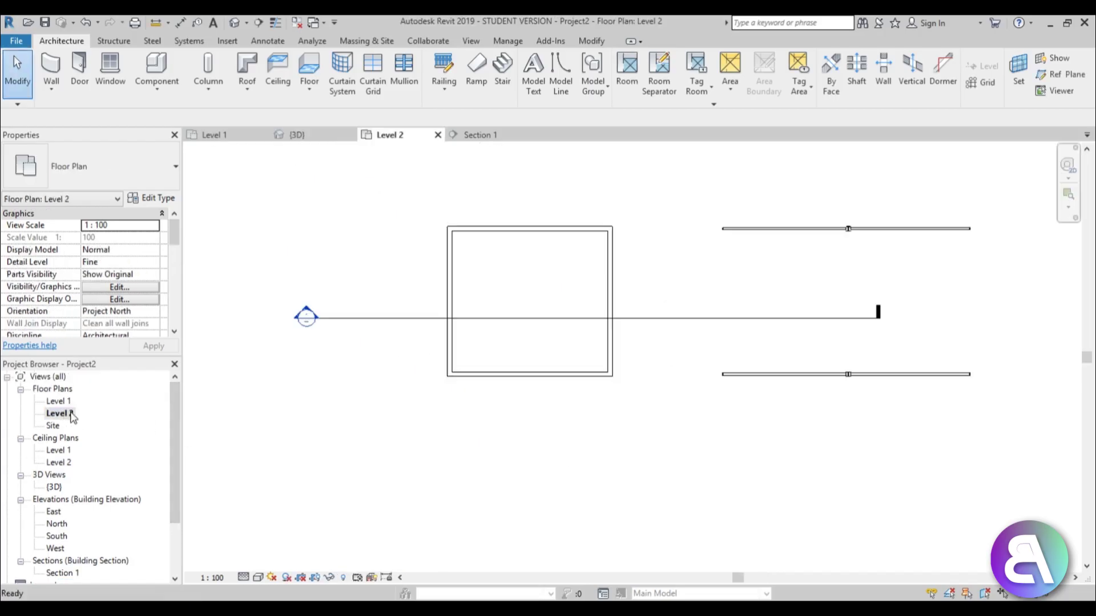
Sketch a rectangular roof footprint on Level 2 from one beam end to the lower beam's end.
middle_drag(881, 258, 513, 279)
scroll(514, 279, up, 2)
middle_drag(390, 192, 457, 190)
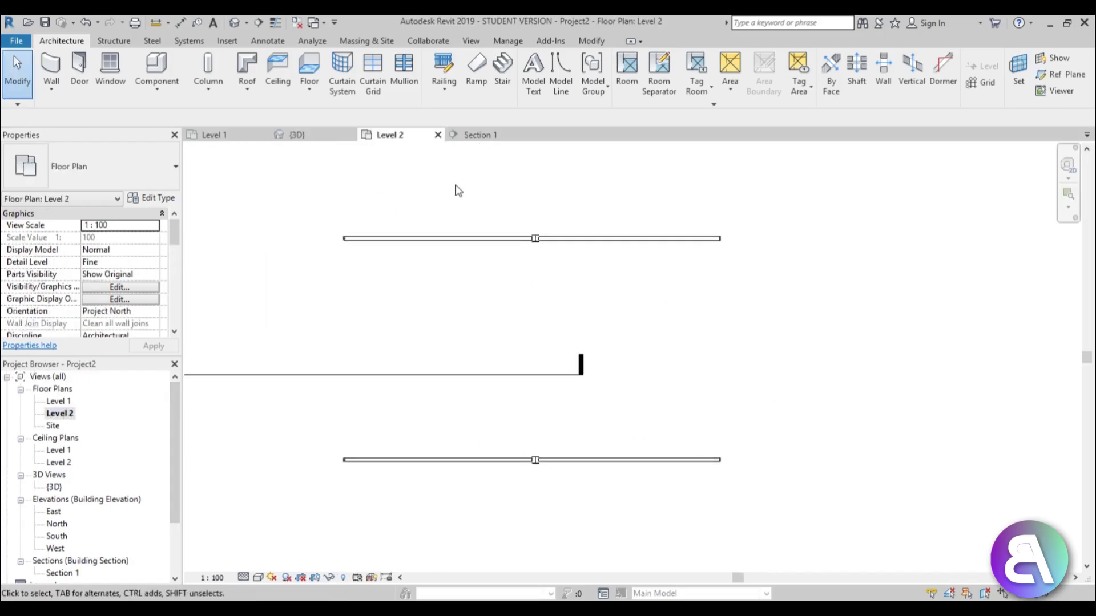
click(245, 68)
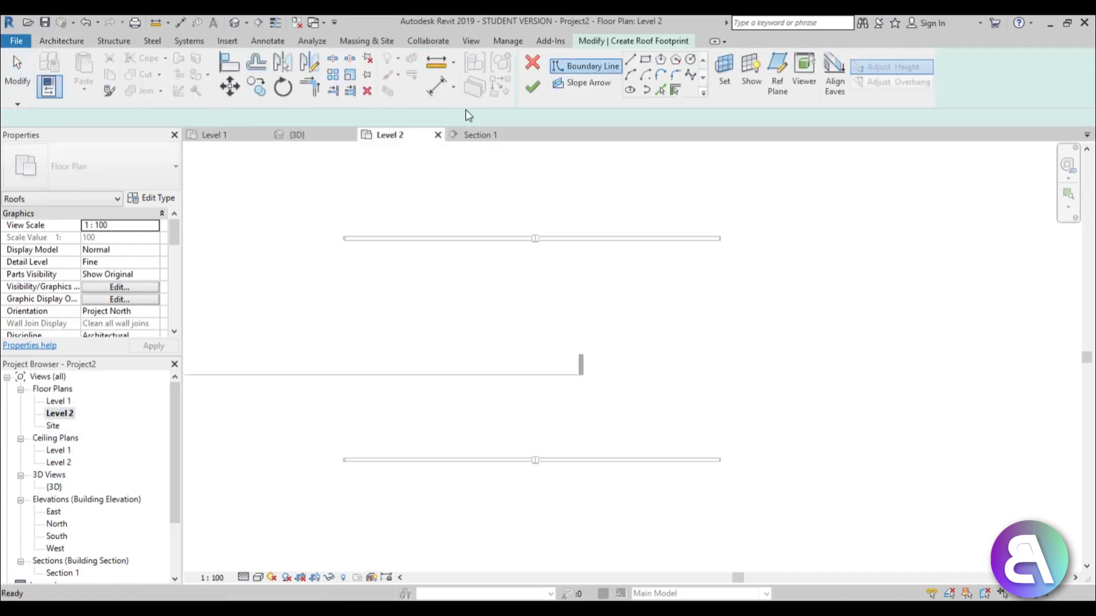
click(645, 60)
scroll(342, 239, up, 4)
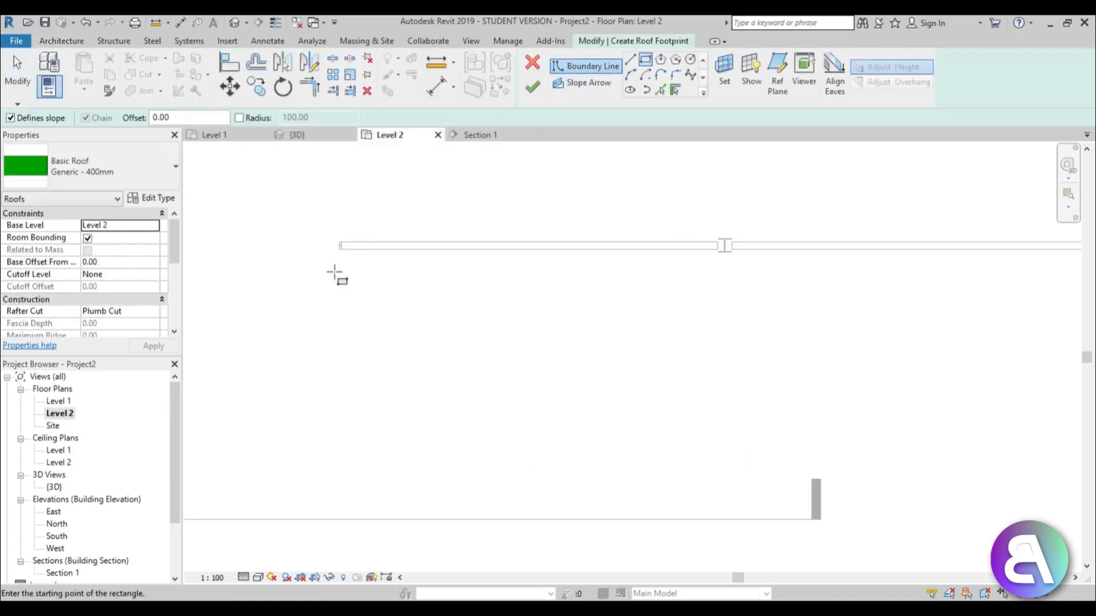
click(341, 242)
scroll(457, 354, down, 3)
scroll(416, 225, up, 4)
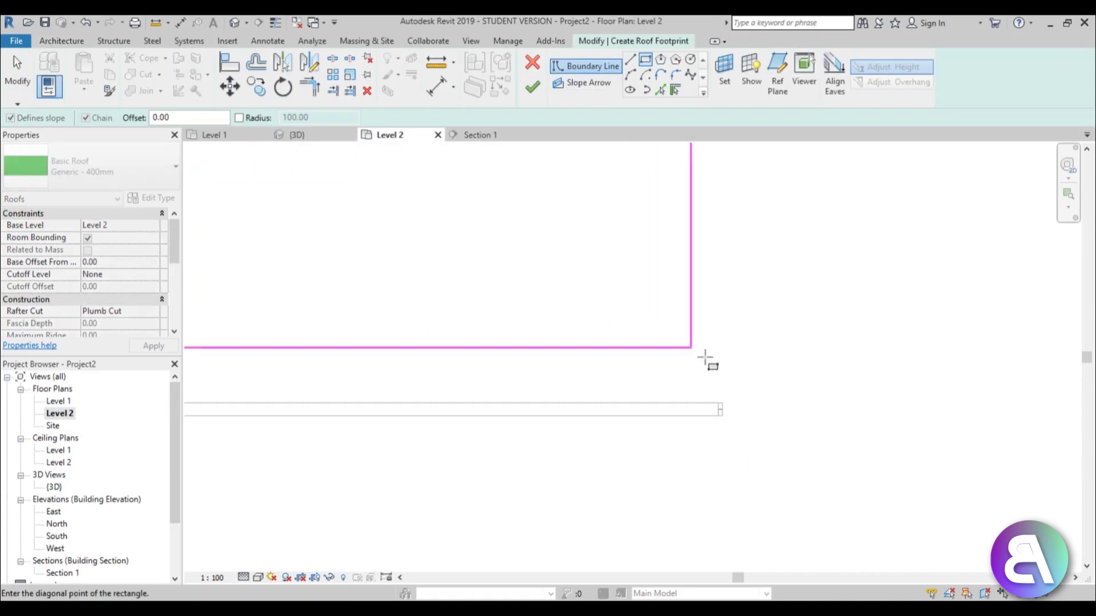
click(722, 411)
scroll(672, 432, down, 2)
middle_drag(362, 409, 752, 408)
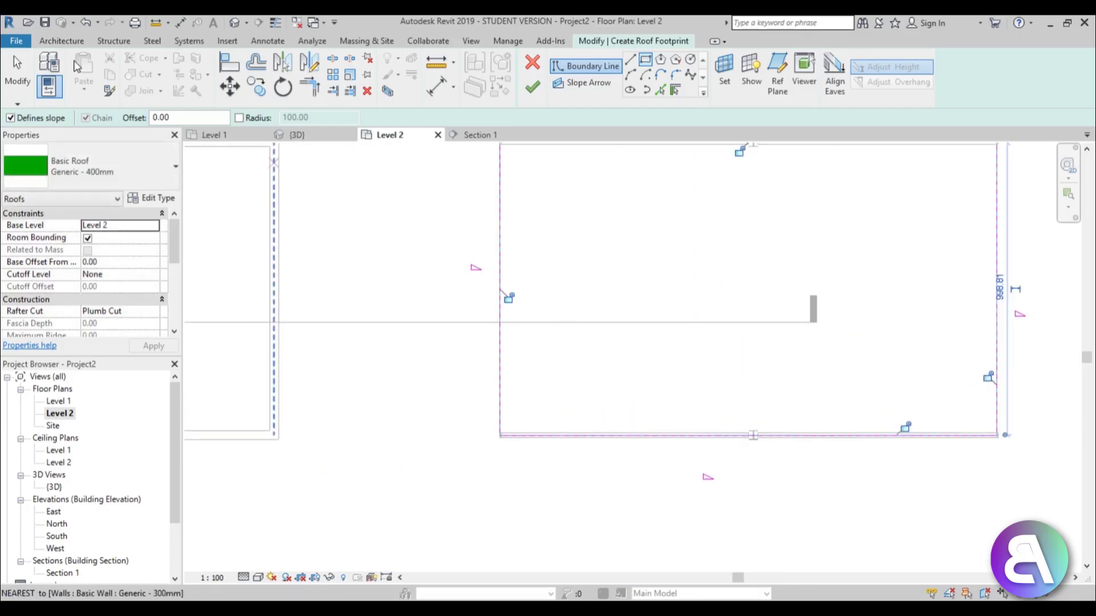
Finish the flat Generic - 400mm footprint roof and view it in the default 3D view.
click(24, 83)
scroll(619, 310, down, 2)
middle_drag(618, 310, 397, 309)
drag(269, 168, 756, 449)
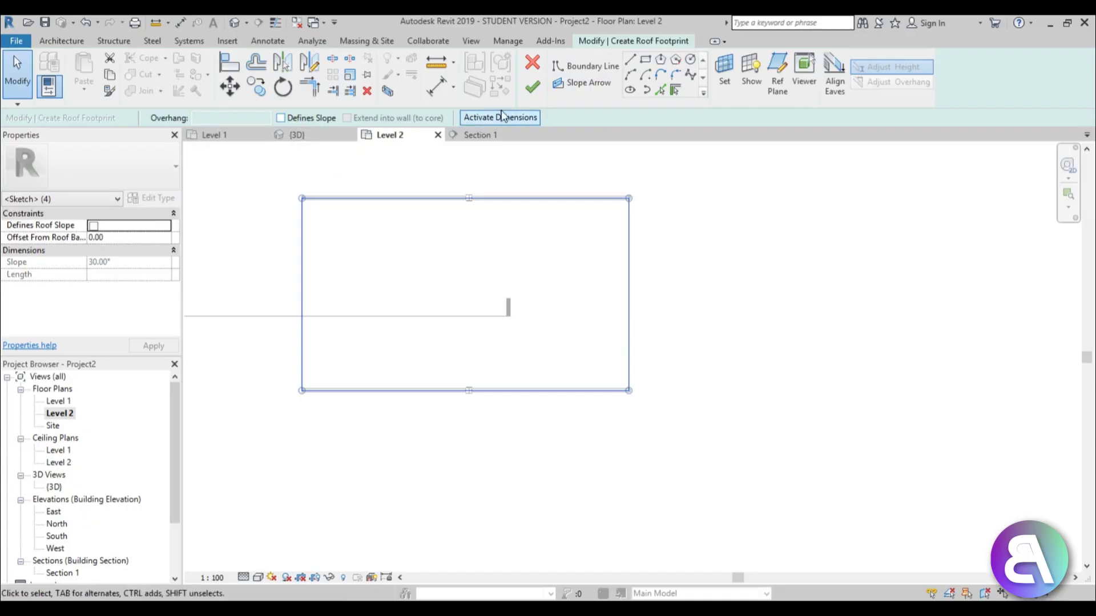
click(532, 87)
click(234, 23)
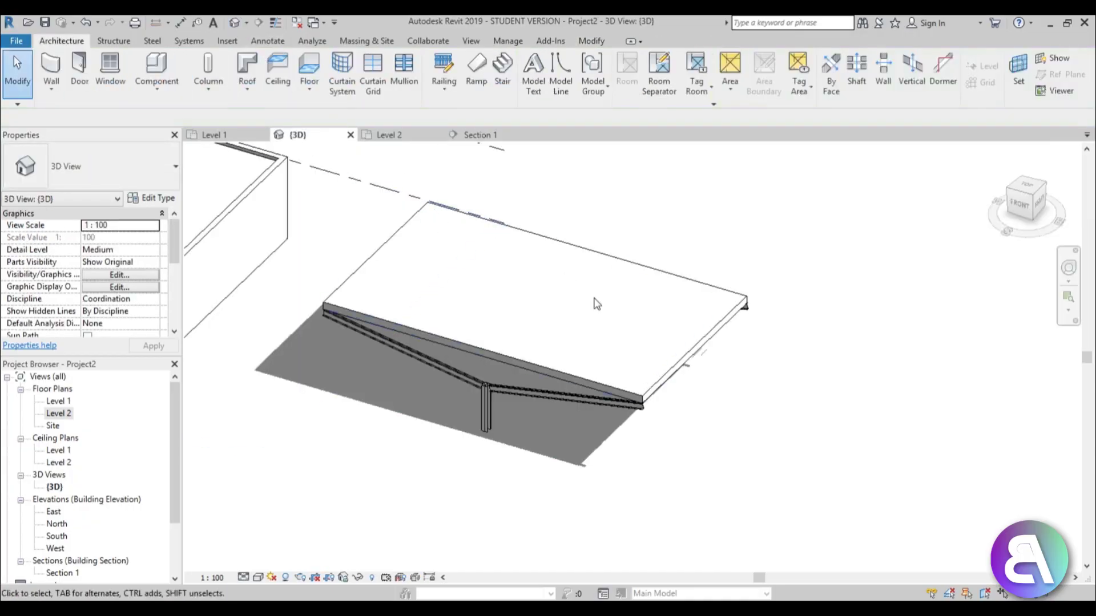
shift+middle_drag(592, 304, 495, 327)
Pick the sloping beam as a support for the Generic - 400mm roof and orbit to check the fold.
click(484, 308)
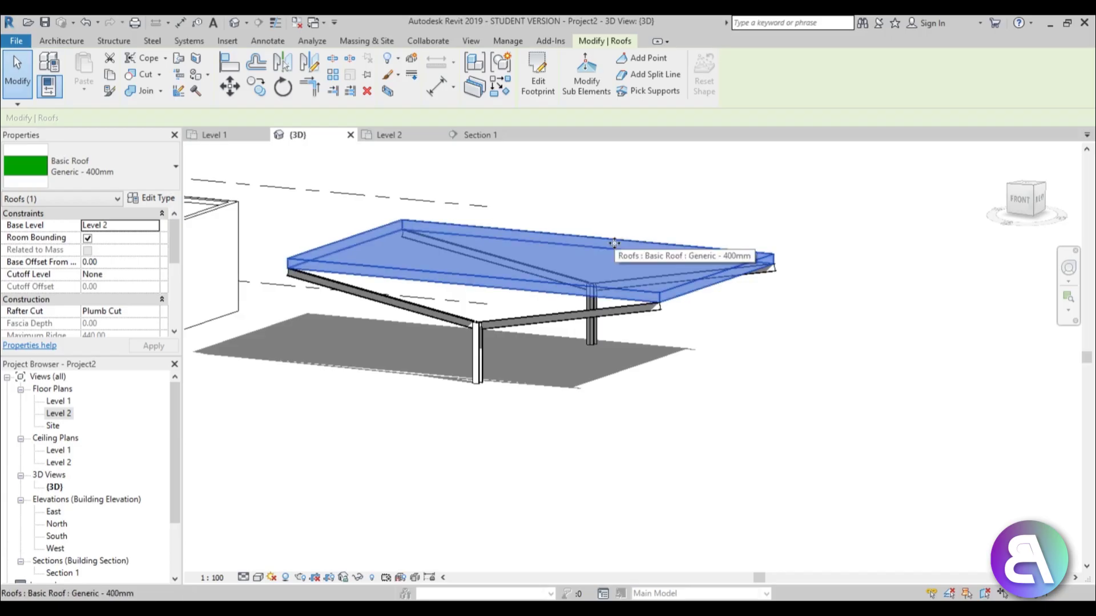
click(642, 96)
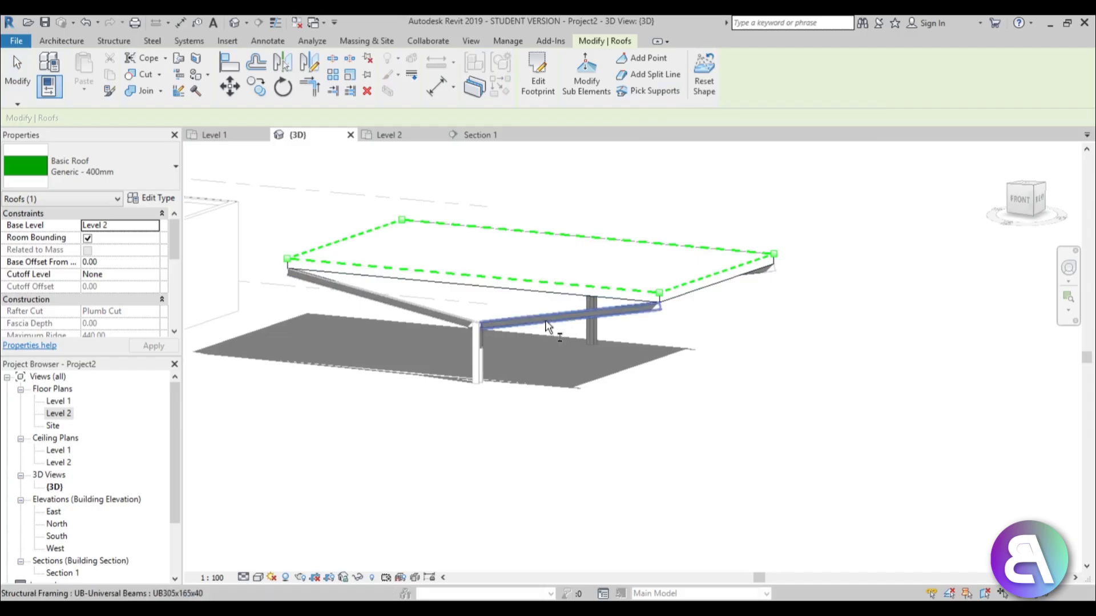
click(546, 327)
shift+middle_drag(571, 356, 313, 362)
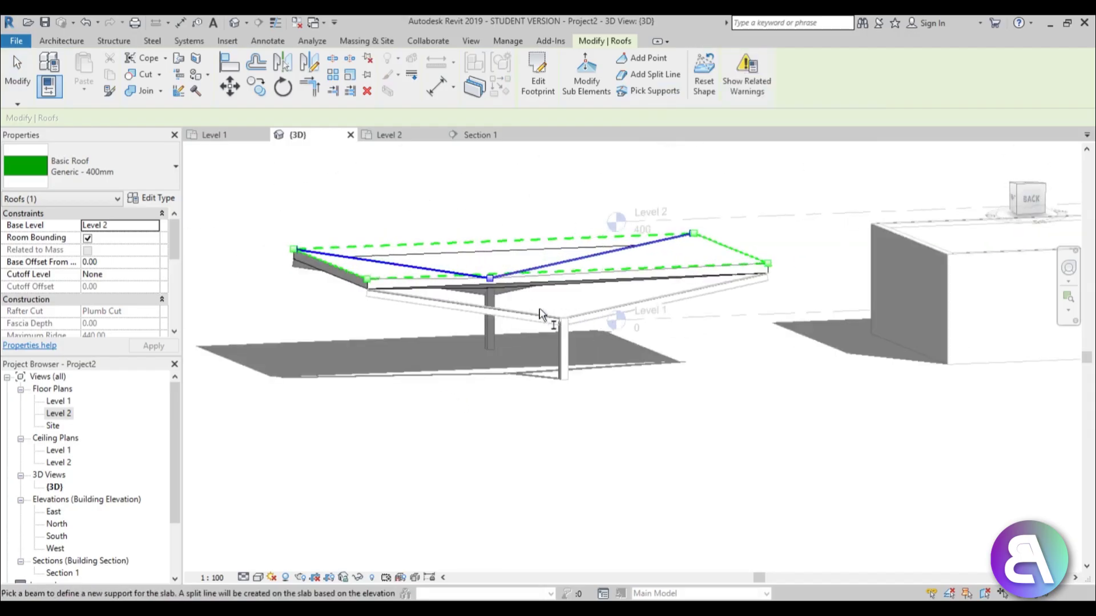
mouse_move(477, 306)
shift+middle_down()
mouse_move(658, 377)
mouse_move(675, 265)
mouse_move(717, 281)
shift+middle_up()
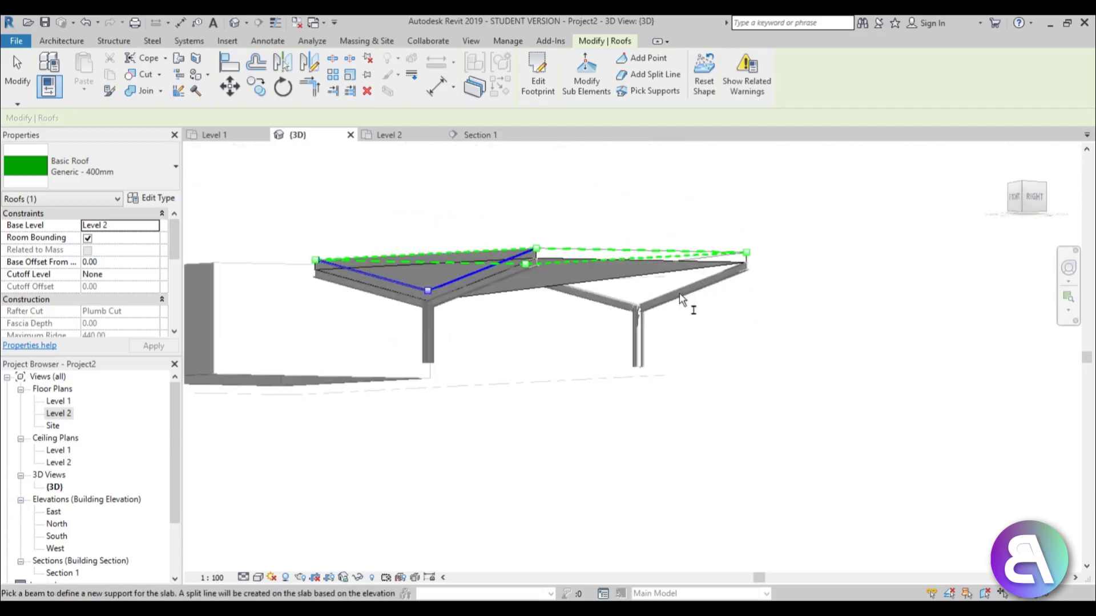
click(17, 80)
shift+middle_drag(604, 263, 482, 297)
click(482, 181)
shift+middle_drag(403, 281, 656, 257)
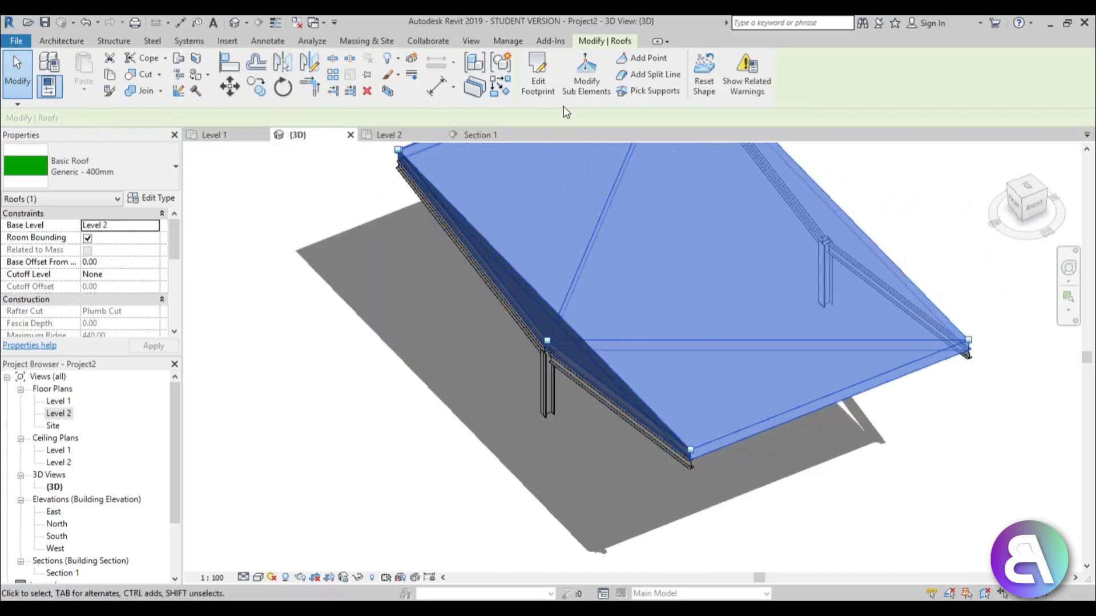
In the Level 2 footprint sketch, drag the roof's edge line to snap onto the column.
click(536, 91)
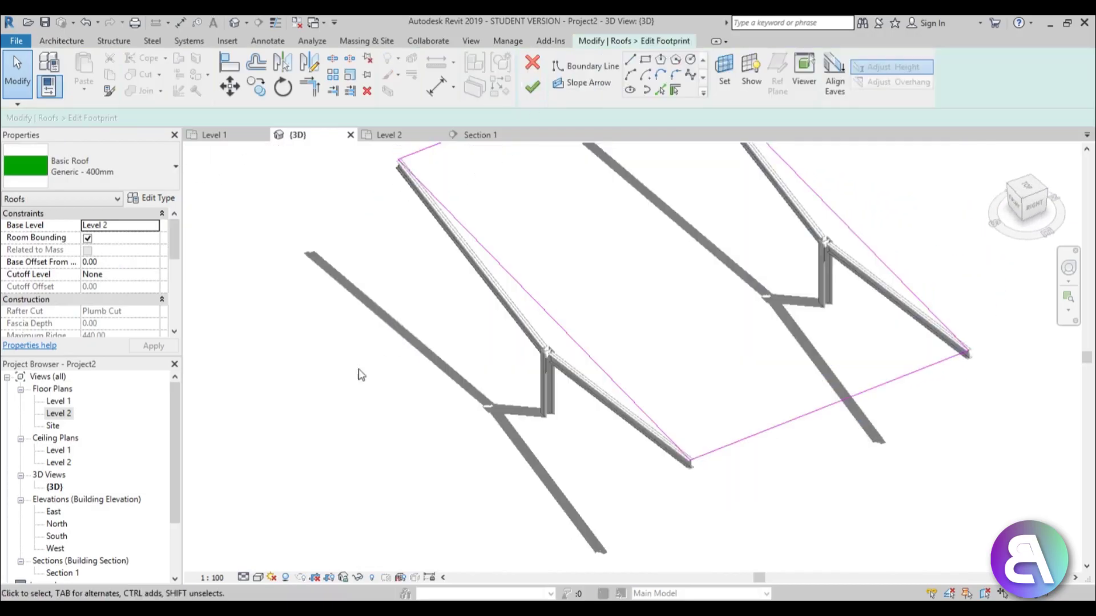
double_click(57, 413)
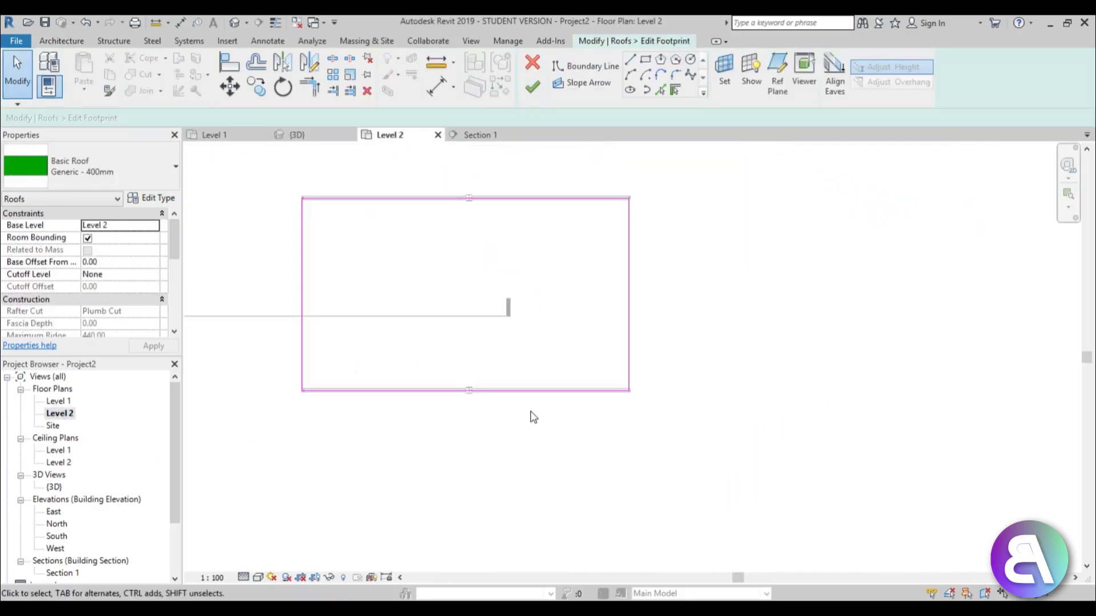
scroll(513, 408, up, 6)
scroll(482, 365, up, 3)
click(494, 340)
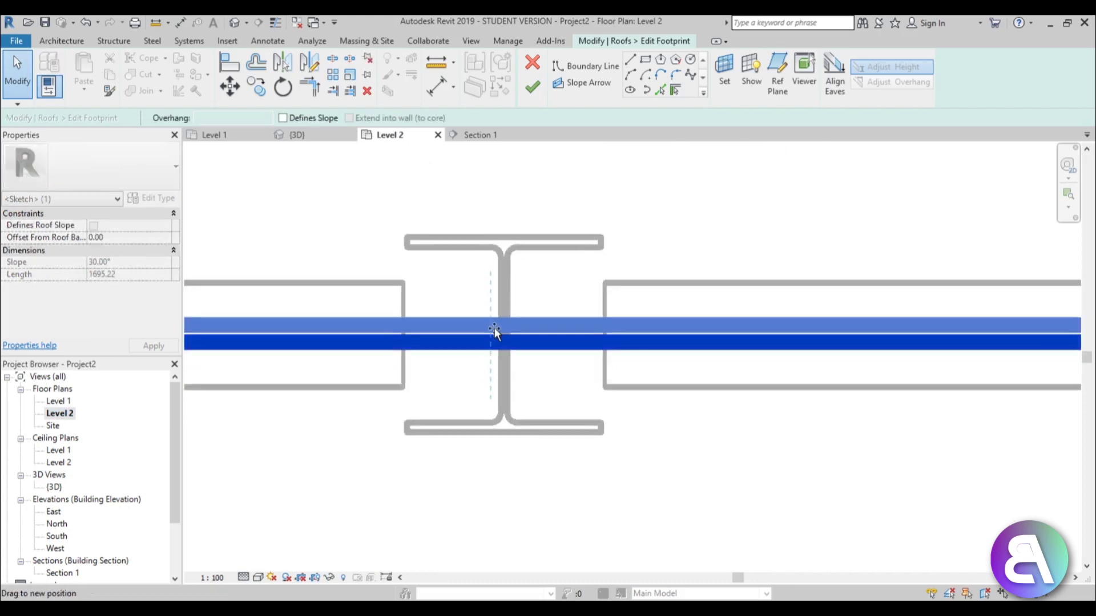
scroll(565, 480, down, 4)
click(567, 482)
scroll(566, 482, down, 2)
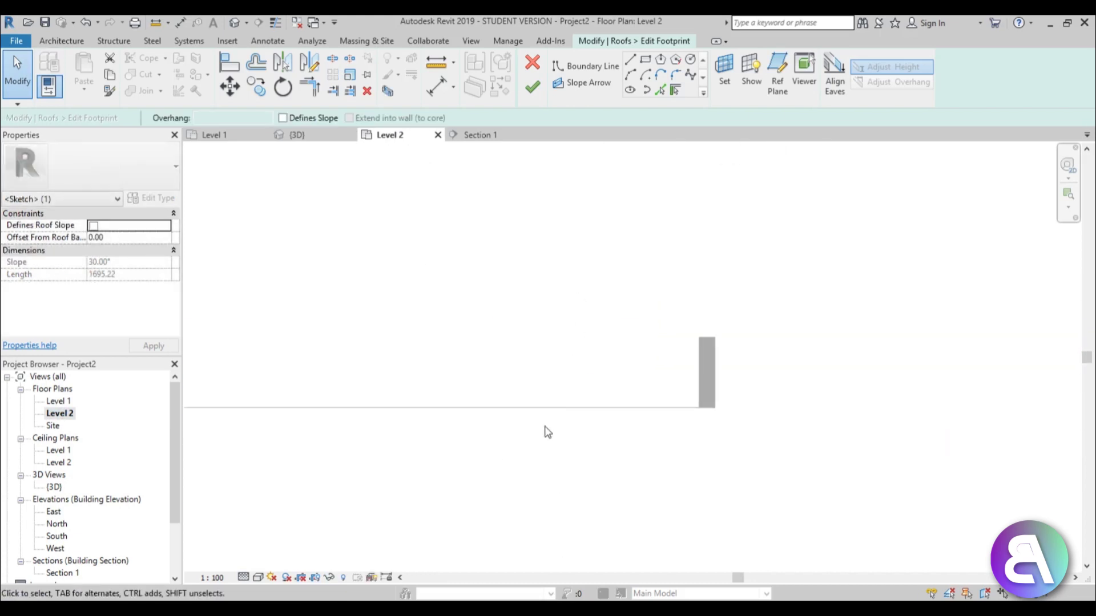
mouse_move(546, 433)
middle_down()
mouse_move(546, 232)
mouse_move(539, 297)
middle_up()
scroll(539, 297, up, 2)
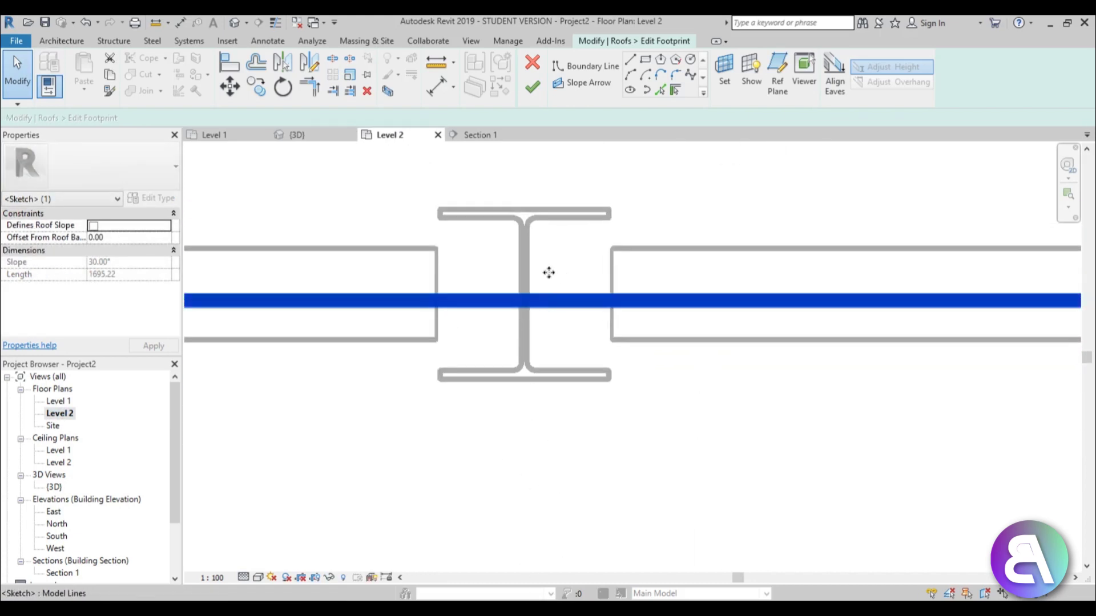
drag(548, 285, 548, 296)
scroll(558, 325, down, 5)
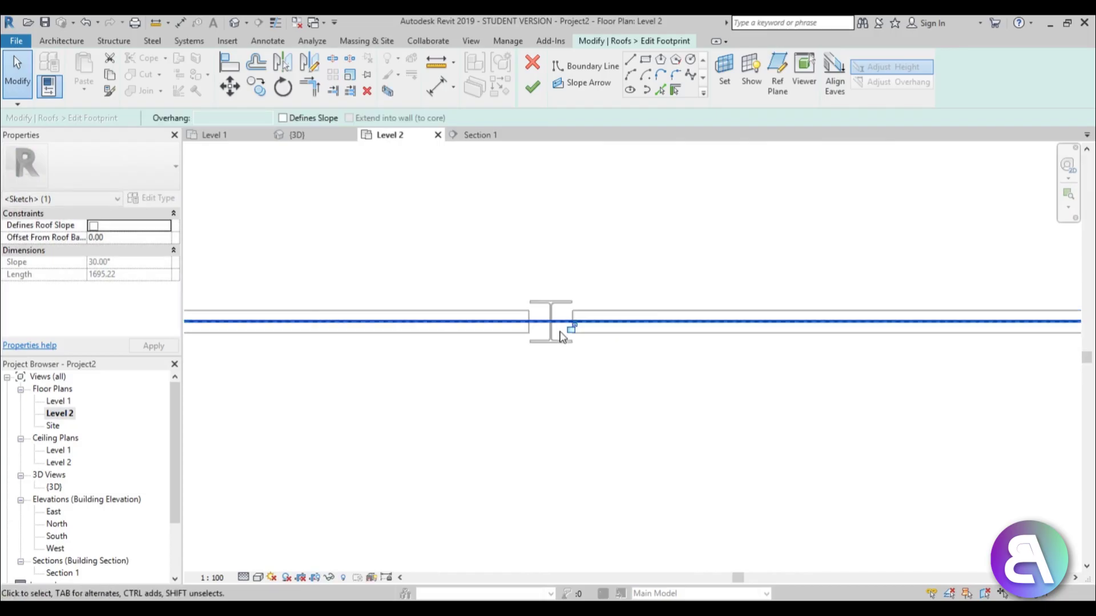
middle_drag(583, 411, 546, 257)
Finish the footprint edit and review the updated roof in the default 3D view.
click(533, 88)
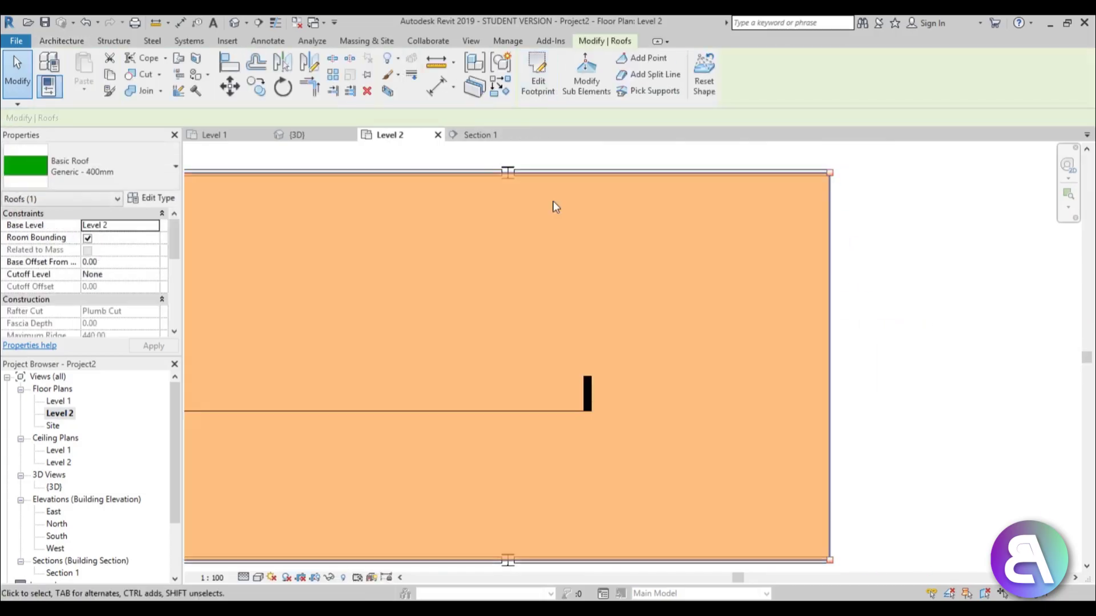
scroll(571, 239, down, 4)
click(234, 23)
shift+middle_drag(656, 206, 501, 327)
click(505, 304)
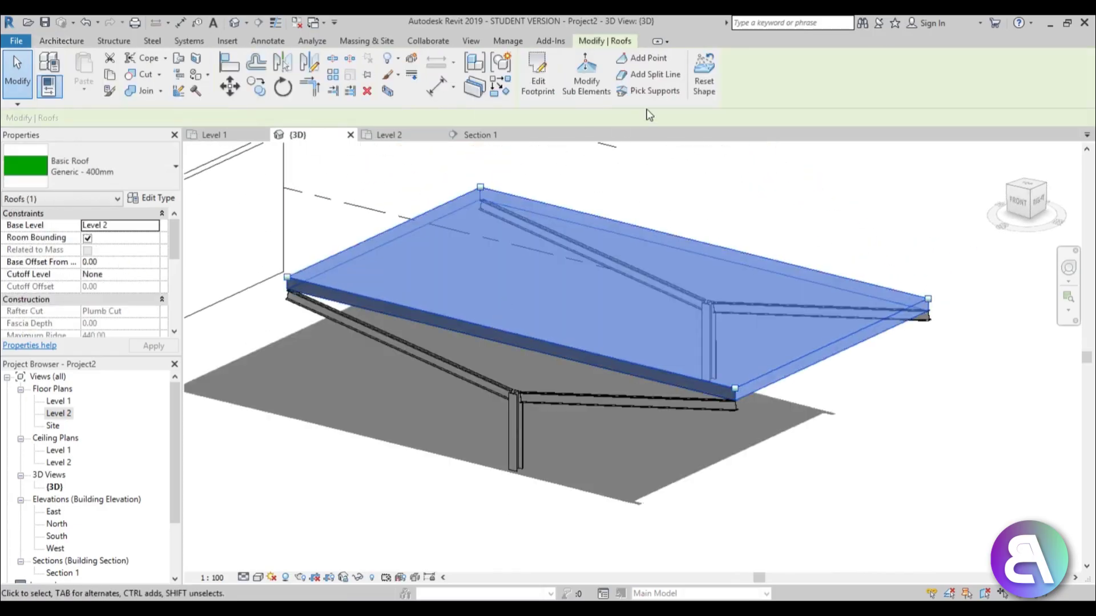
Add the second sloping beam as a roof support to form the butterfly fold, then orbit to inspect.
click(653, 93)
click(549, 405)
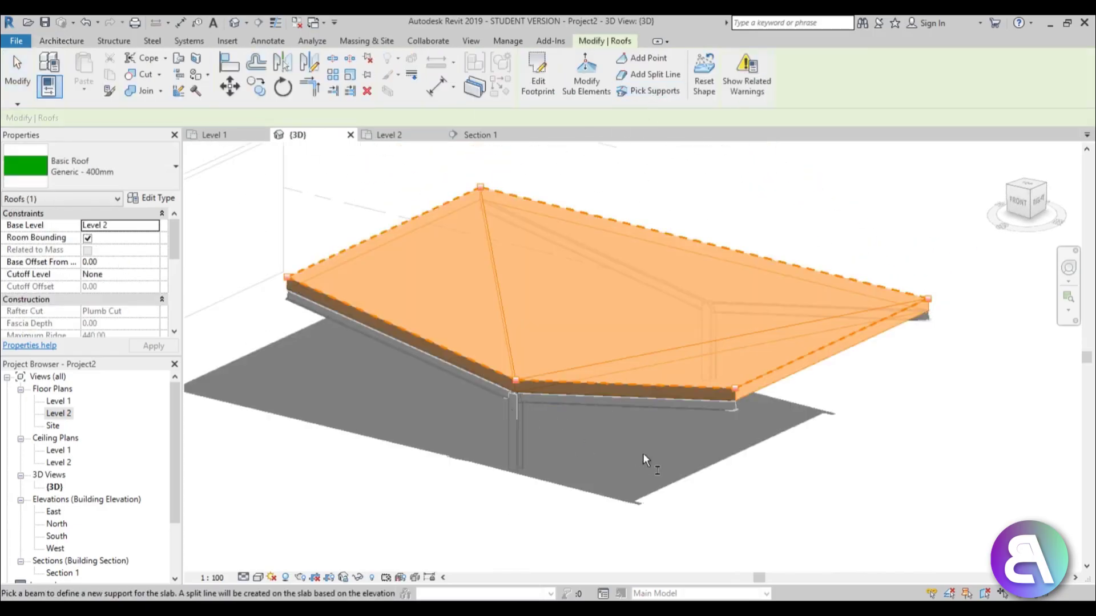
shift+middle_drag(643, 453, 638, 174)
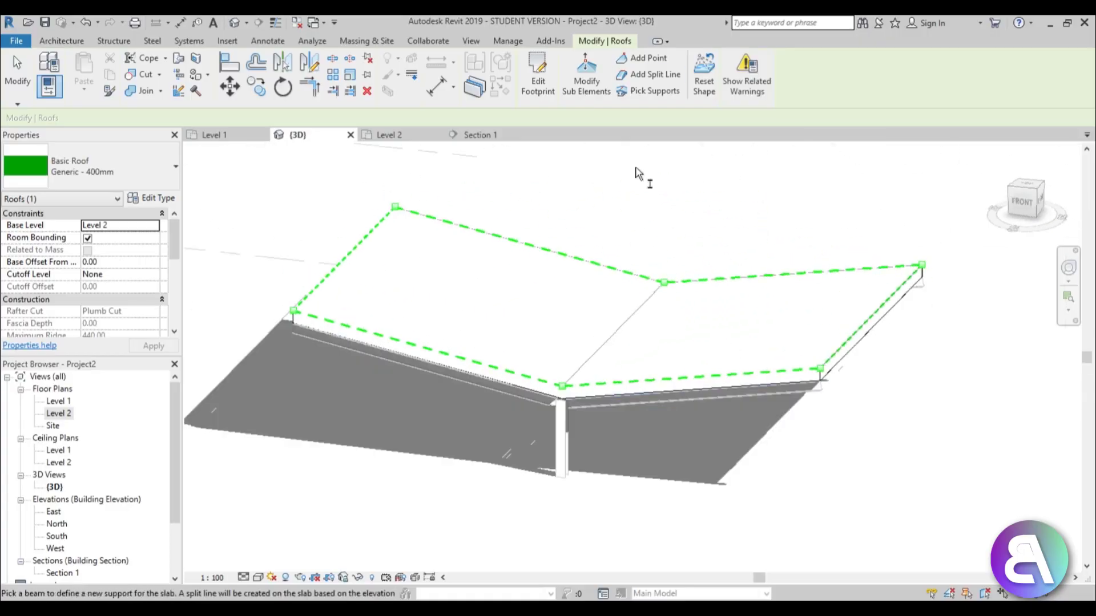
click(46, 74)
scroll(521, 429, up, 5)
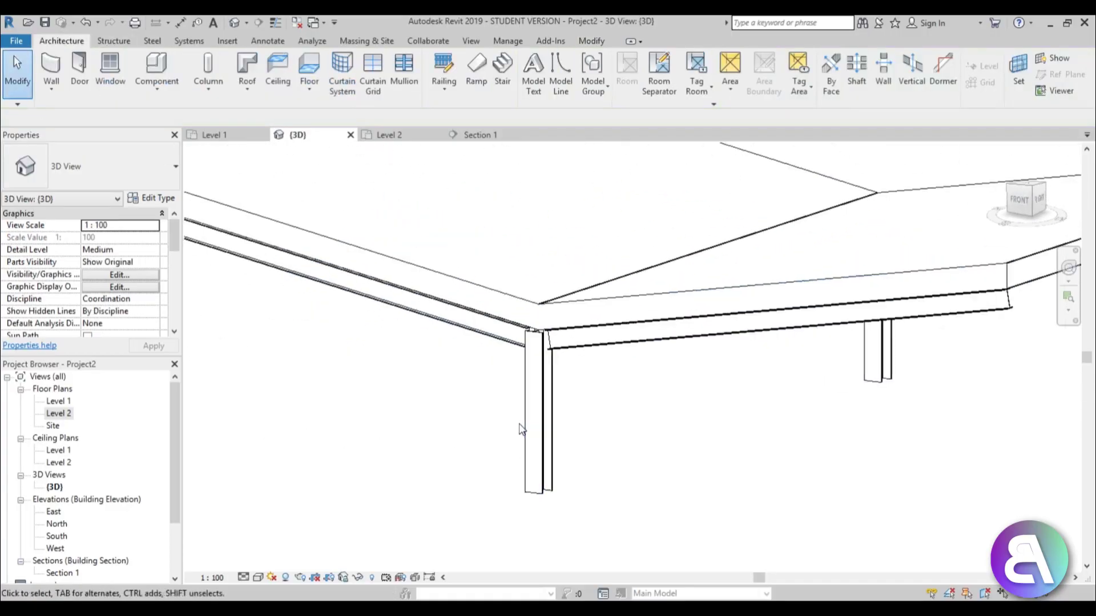
scroll(521, 430, up, 1)
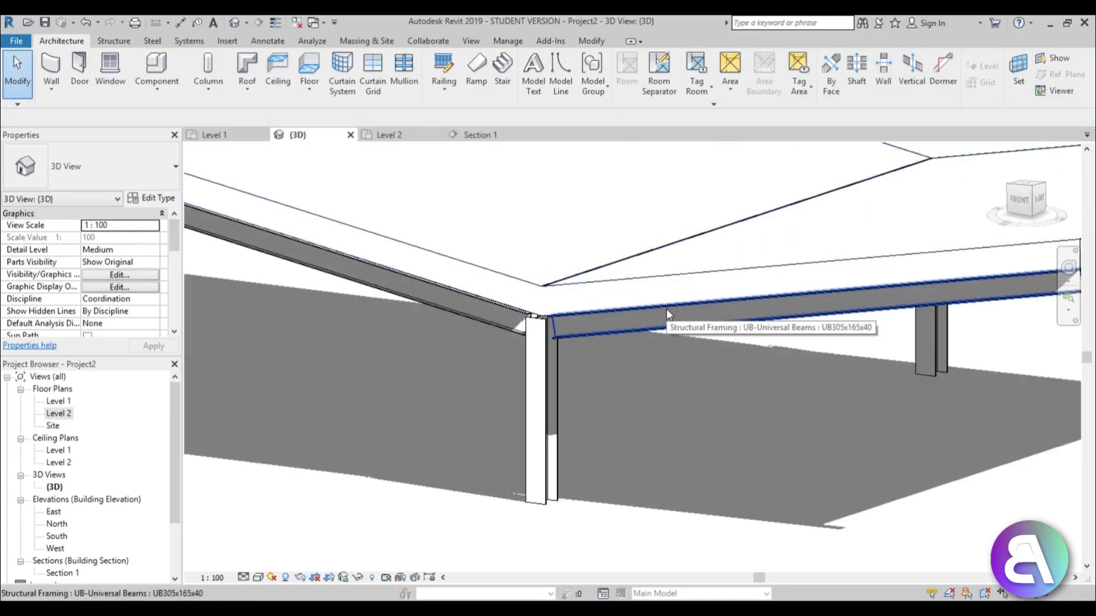
scroll(666, 308, down, 6)
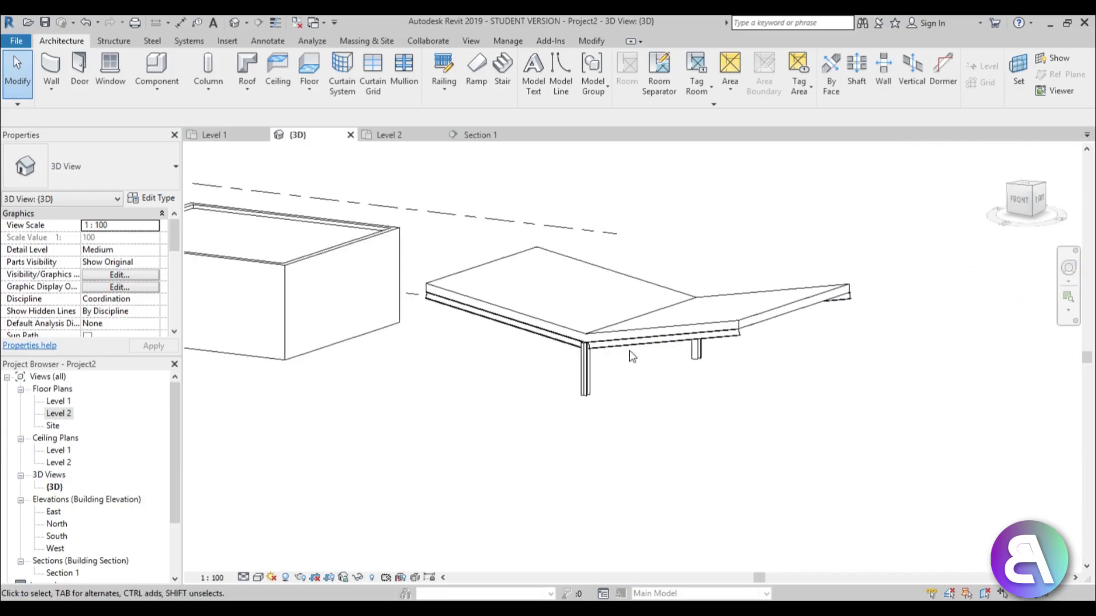
shift+middle_drag(675, 379, 620, 396)
scroll(697, 343, up, 5)
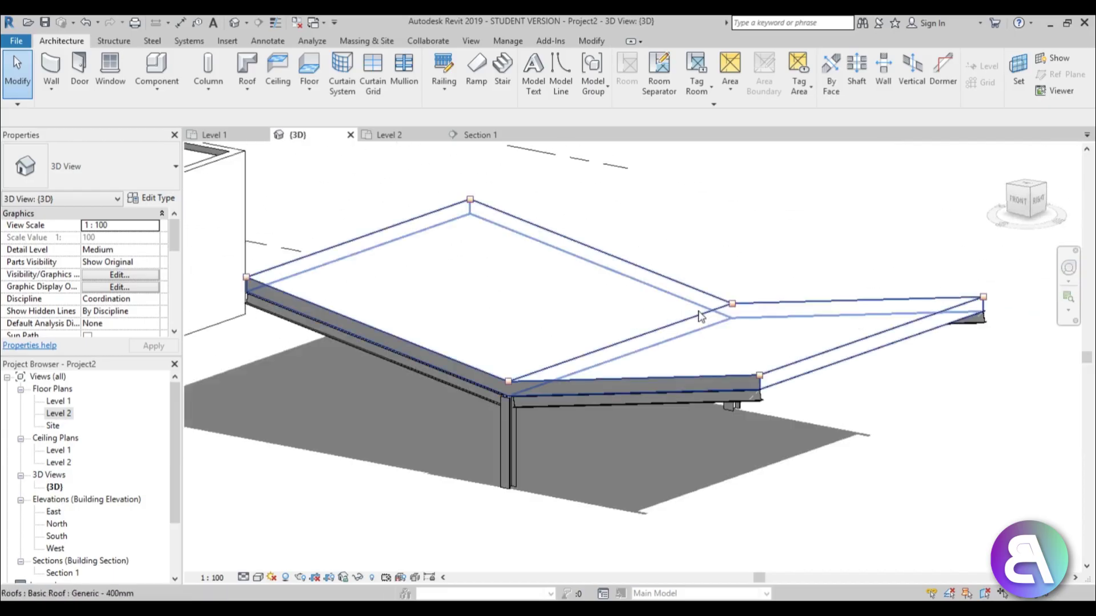